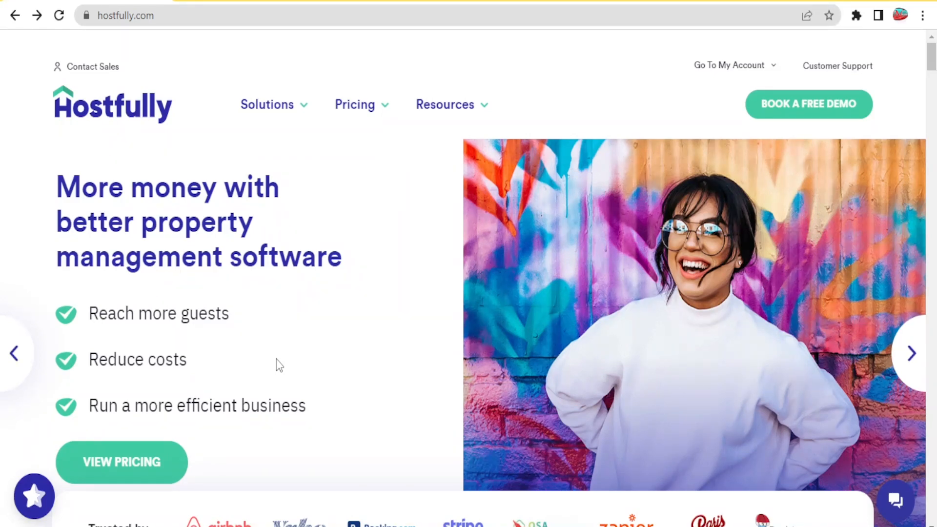
- View the account destinations offered on the Hostfully home page
{"action": "mouse_move", "coordinate": [931, 64]}
{"action": "left_mouse_down"}
{"action": "mouse_move", "coordinate": [931, 119]}
{"action": "mouse_move", "coordinate": [931, 69]}
{"action": "left_mouse_up"}
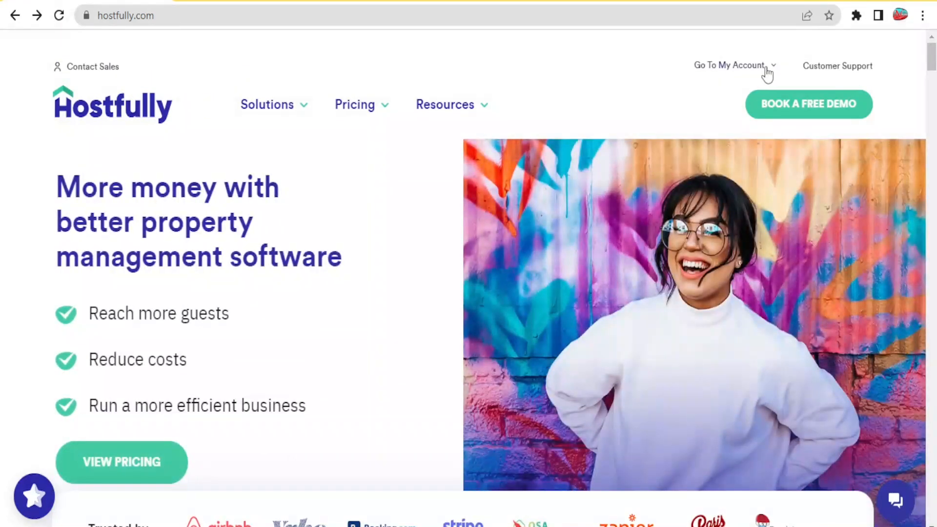
{"action": "mouse_move", "coordinate": [768, 74]}
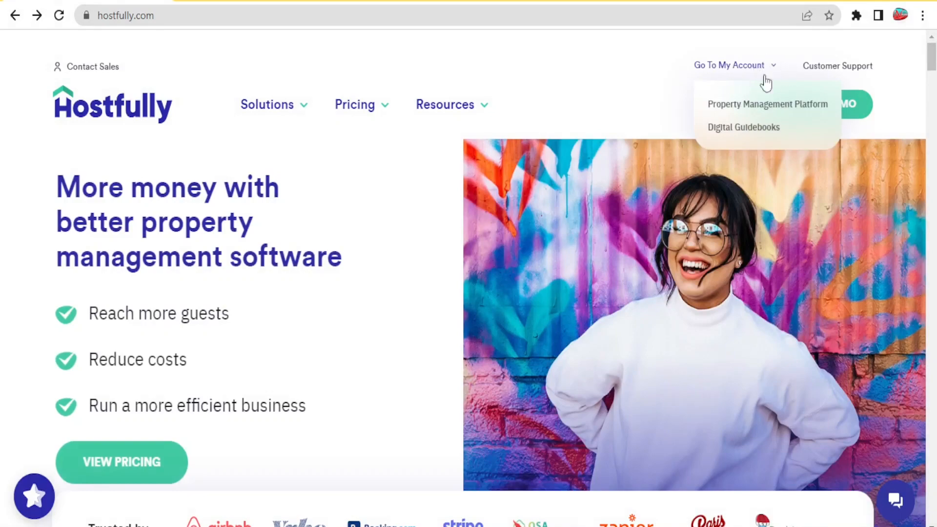
{"action": "left_click_drag", "start_coordinate": [931, 68], "coordinate": [935, 8]}
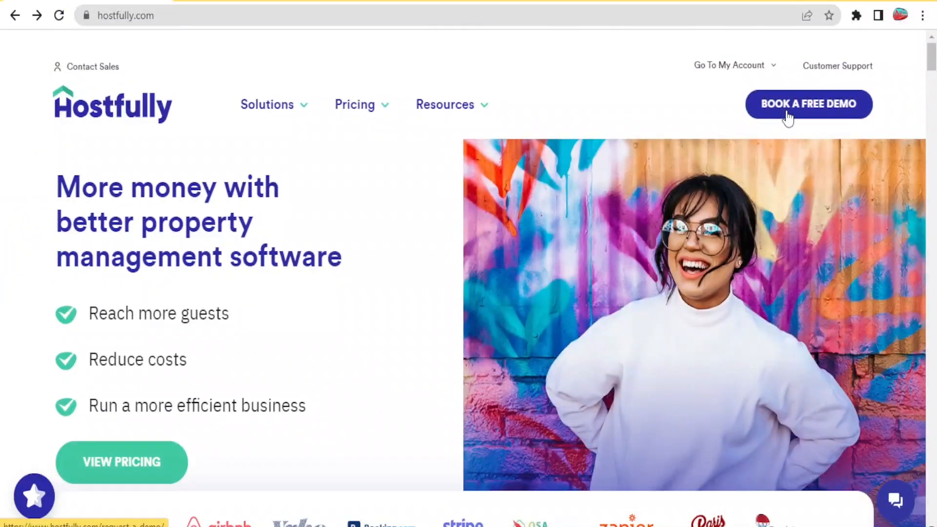
- Open the free demo booking page, dismiss the Skip the Line pop-up and review the available product demos
{"action": "left_click", "coordinate": [788, 116]}
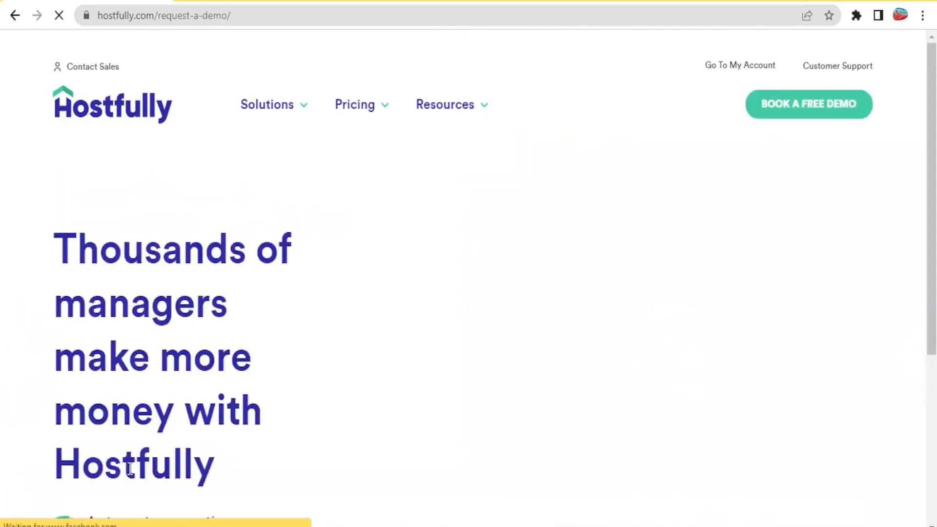
{"action": "left_click_drag", "start_coordinate": [932, 65], "coordinate": [933, 179]}
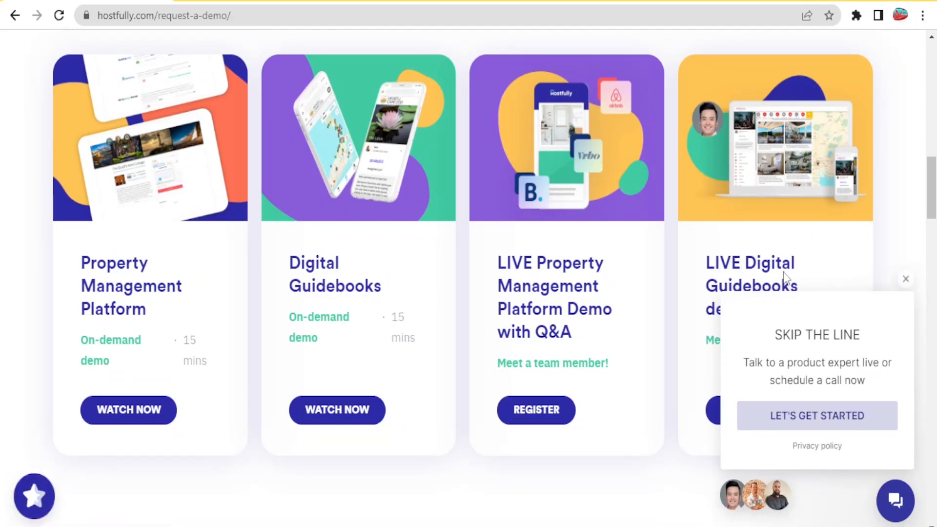
{"action": "left_click", "coordinate": [910, 285]}
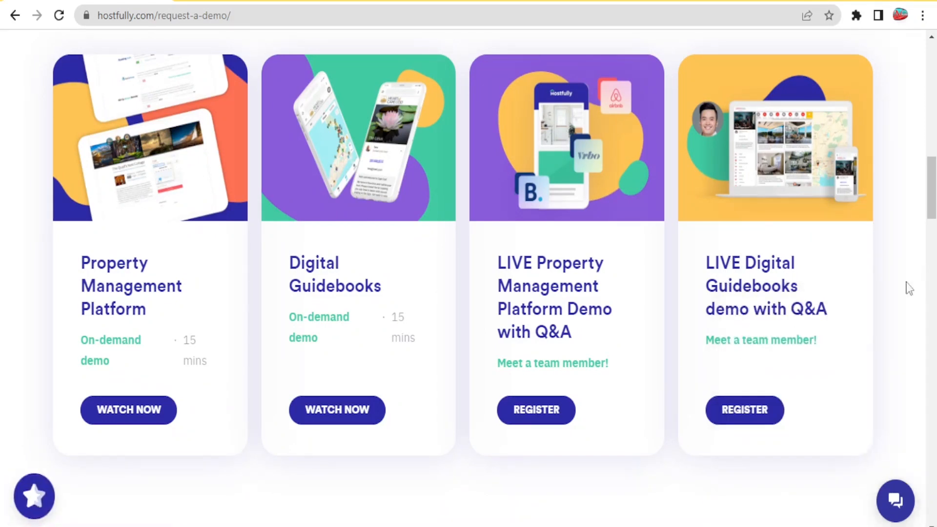
{"action": "left_click_drag", "start_coordinate": [933, 209], "coordinate": [931, 88]}
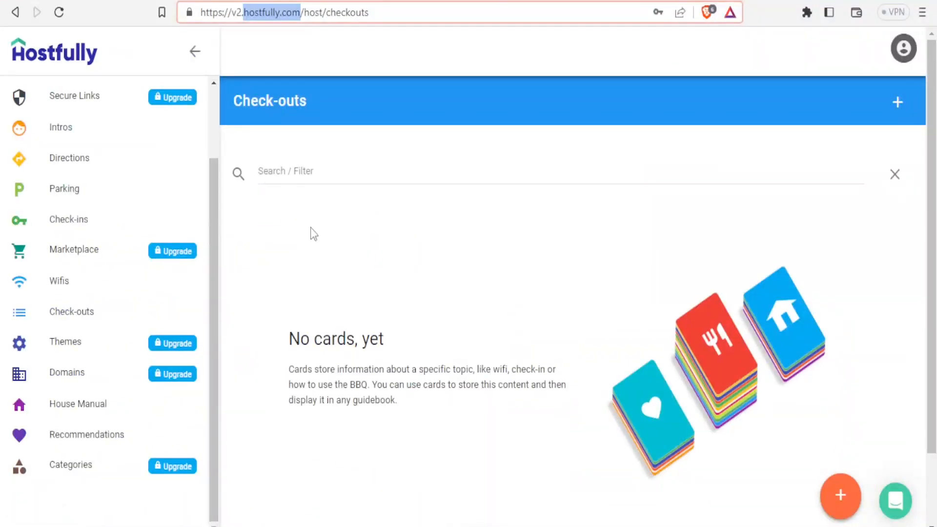
- Switch to the Hostfully host application and open its dashboard to review the overview
{"action": "left_click", "coordinate": [211, 173]}
{"action": "left_click_drag", "start_coordinate": [211, 173], "coordinate": [215, 72]}
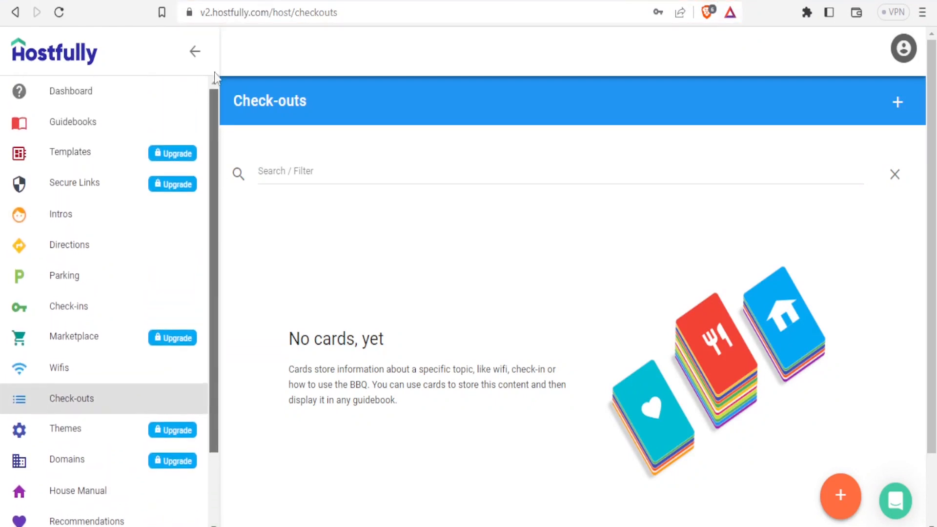
{"action": "left_click", "coordinate": [105, 100]}
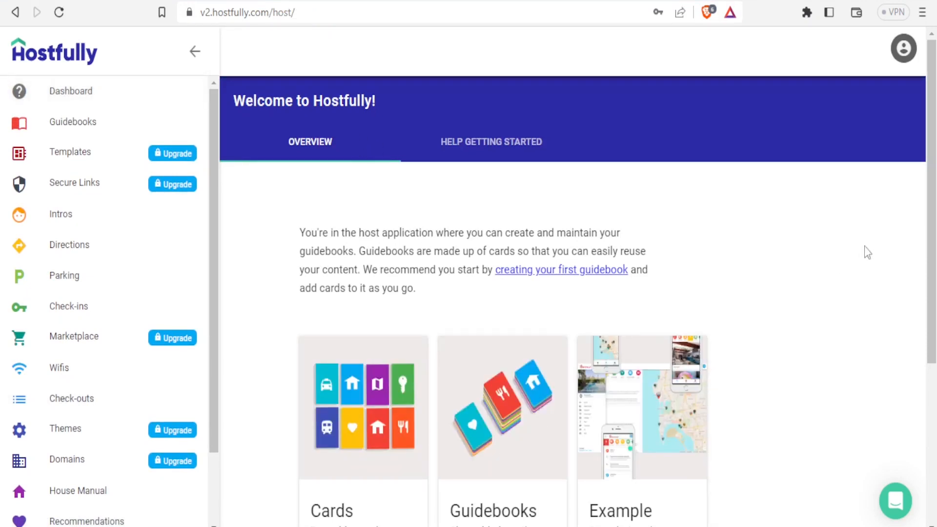
{"action": "left_click_drag", "start_coordinate": [933, 177], "coordinate": [933, 203]}
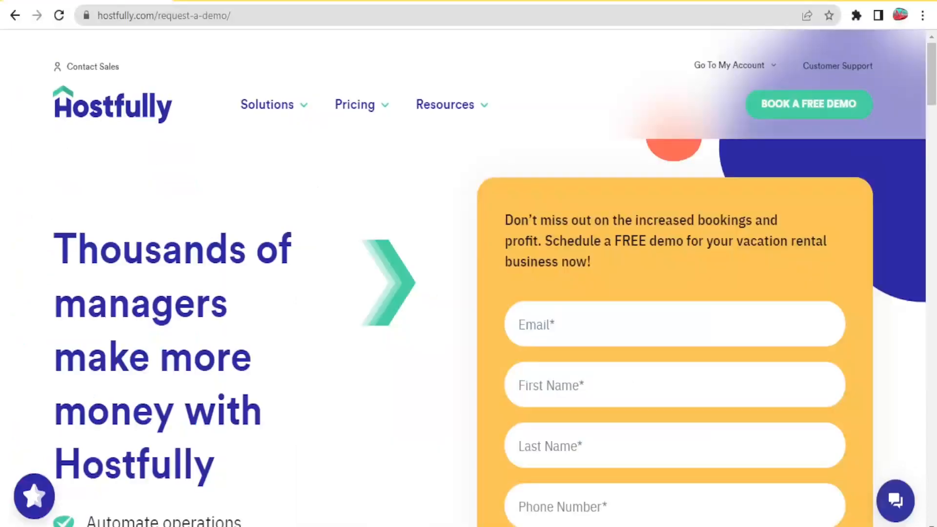
- Open the Property Management Platform pricing on the Hostfully website and review the cost by number of properties
{"action": "mouse_move", "coordinate": [379, 117]}
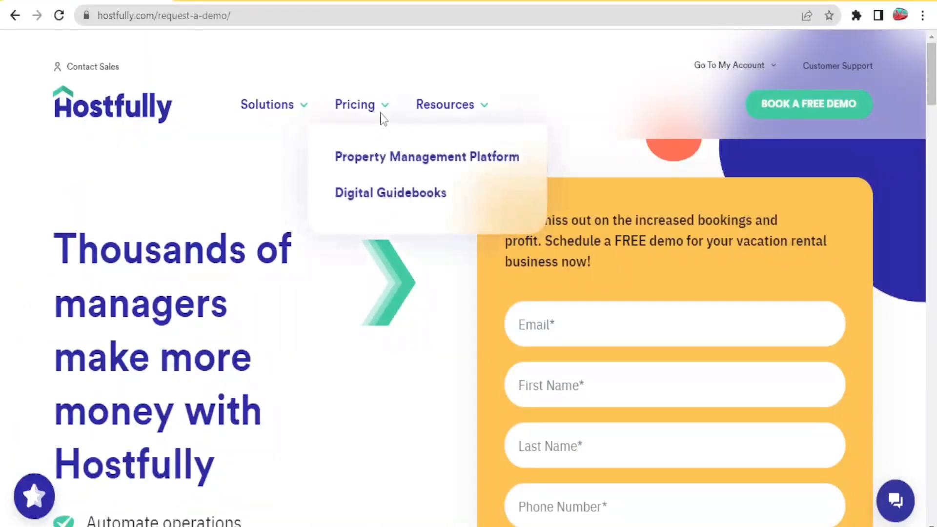
{"action": "left_click", "coordinate": [385, 159]}
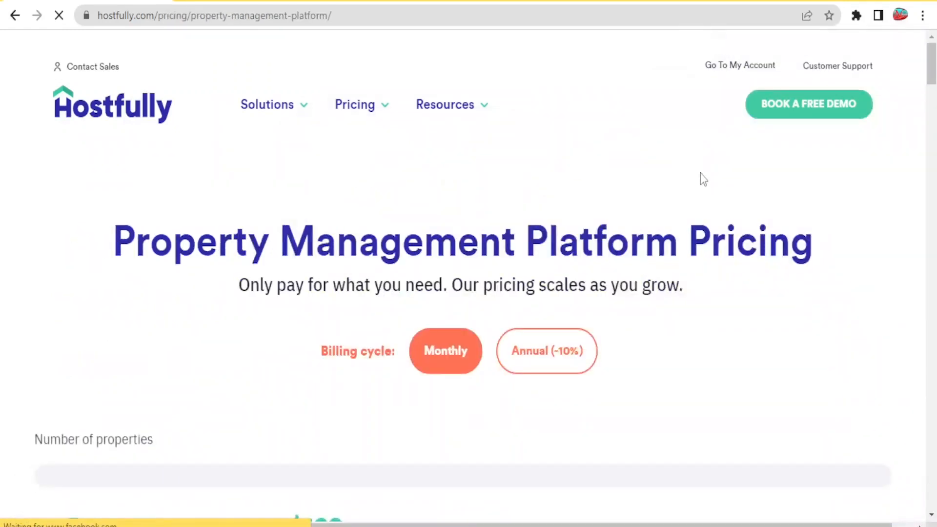
{"action": "scroll", "coordinate": [889, 78], "scroll_direction": "down", "scroll_amount": 5}
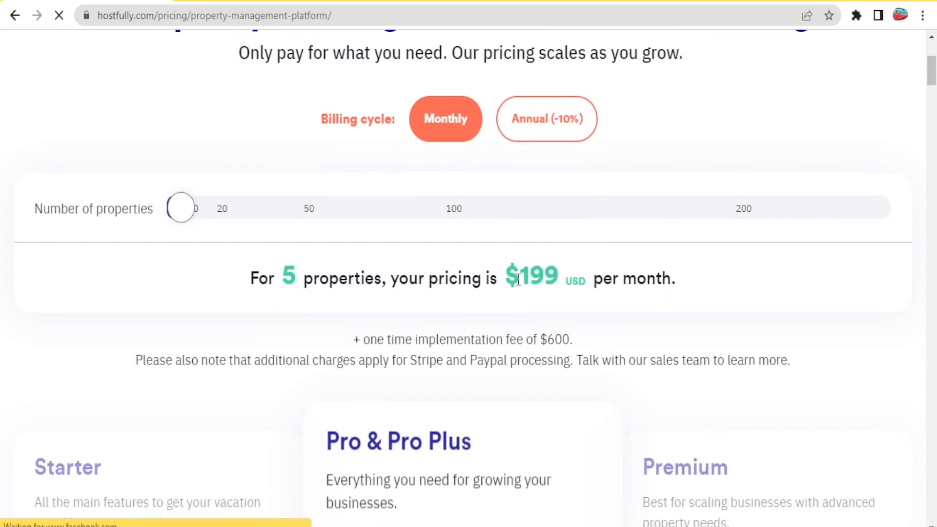
{"action": "left_click_drag", "start_coordinate": [933, 70], "coordinate": [932, 88]}
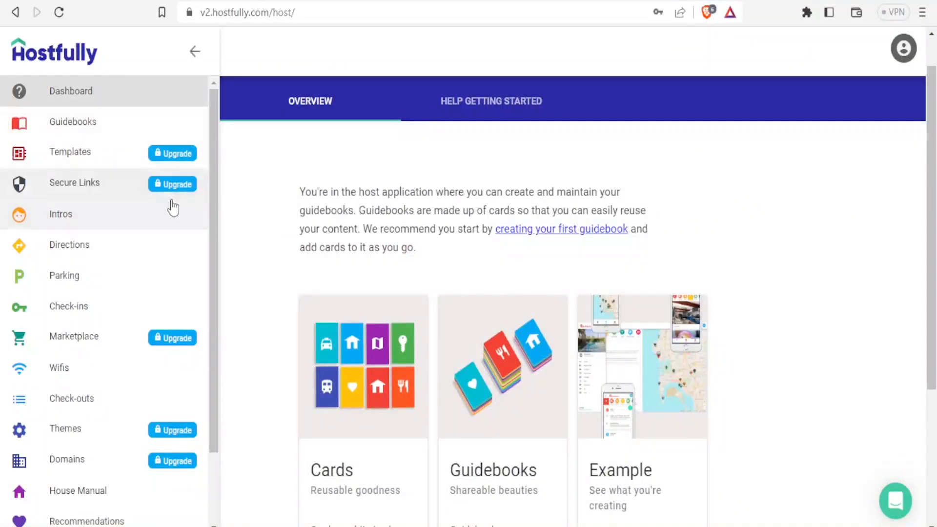
- Create a new host intro card in the host application and name it Njosh Homes
{"action": "left_click", "coordinate": [105, 220]}
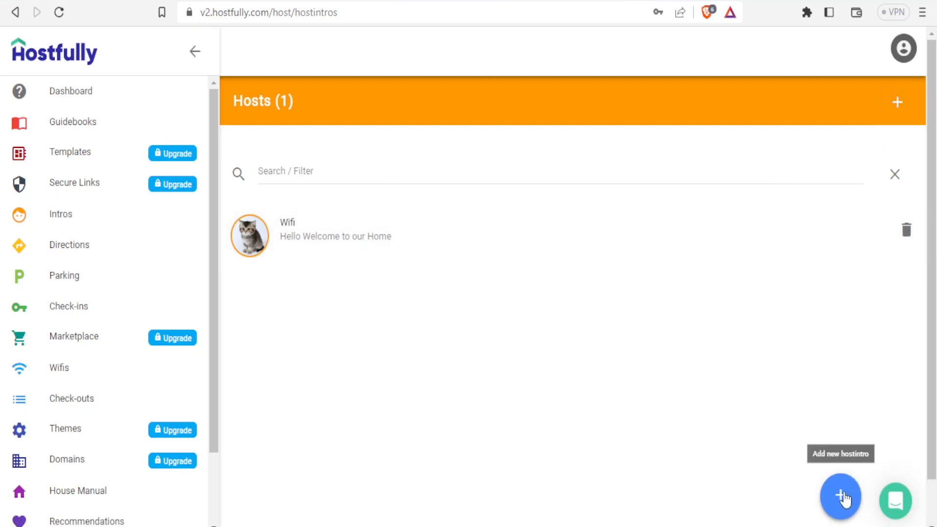
{"action": "left_click", "coordinate": [844, 497]}
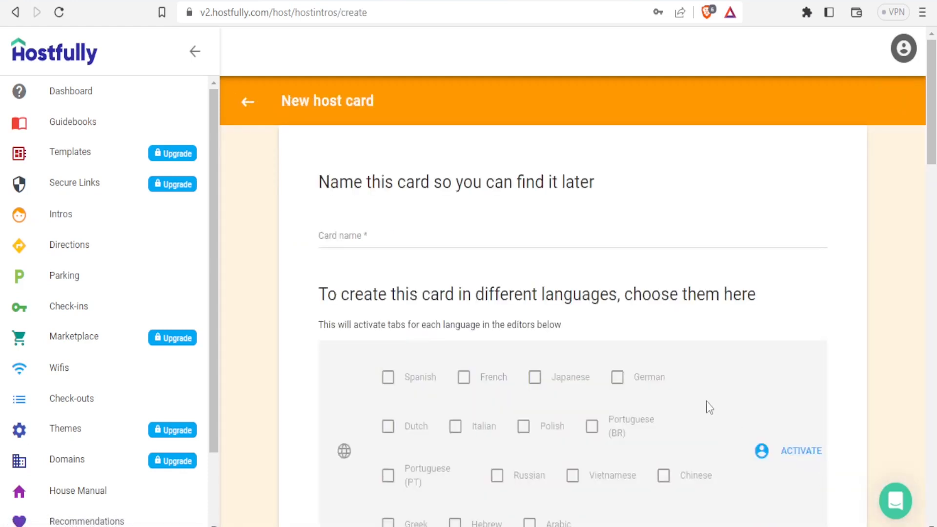
{"action": "left_click", "coordinate": [340, 237]}
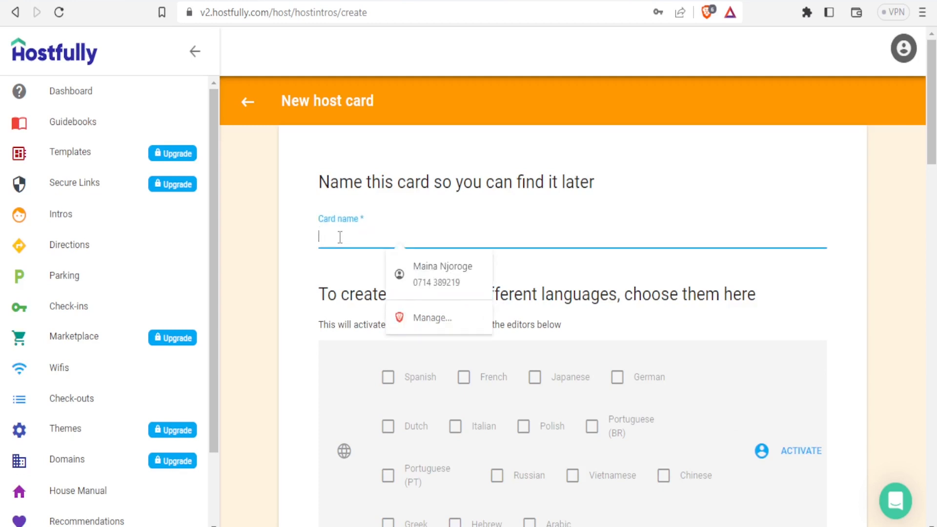
{"action": "type", "text": "Nj"}
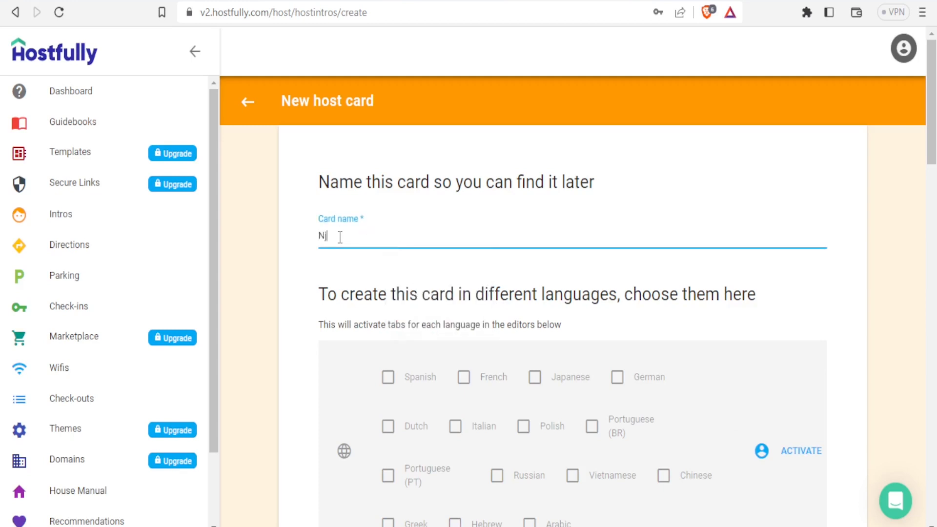
{"action": "type", "text": "osh Homes"}
{"action": "scroll", "coordinate": [935, 90], "scroll_direction": "down", "scroll_amount": 1}
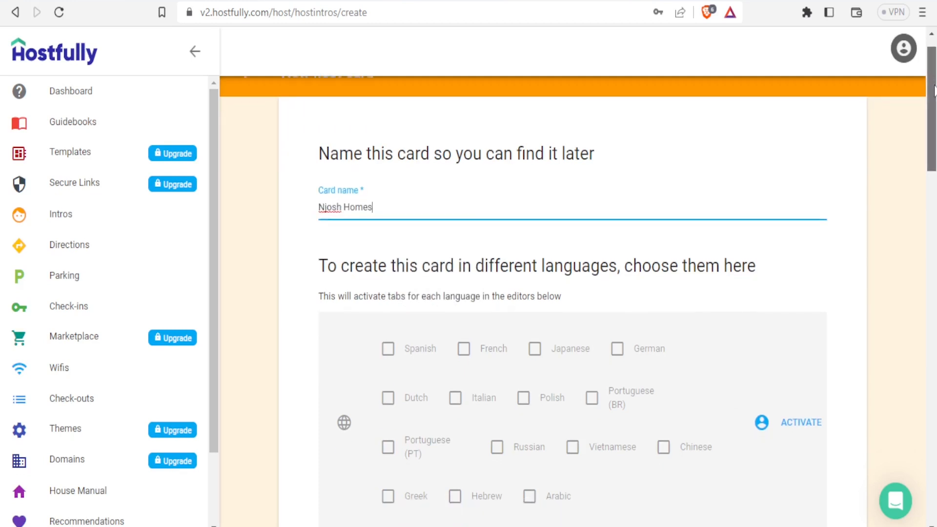
{"action": "scroll", "coordinate": [934, 91], "scroll_direction": "down", "scroll_amount": 1}
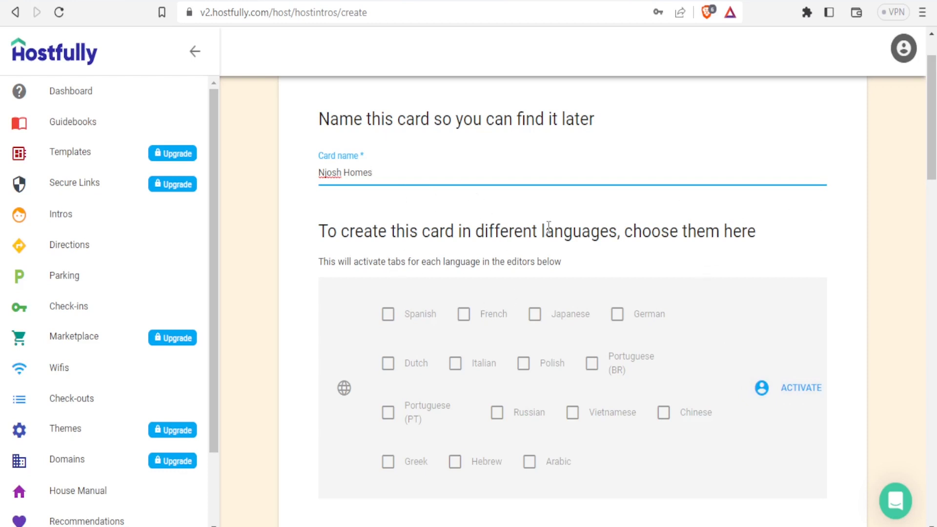
- Enter the host's name for guests to use and fill in the host's contact e-mail
{"action": "left_click_drag", "start_coordinate": [934, 128], "coordinate": [932, 195]}
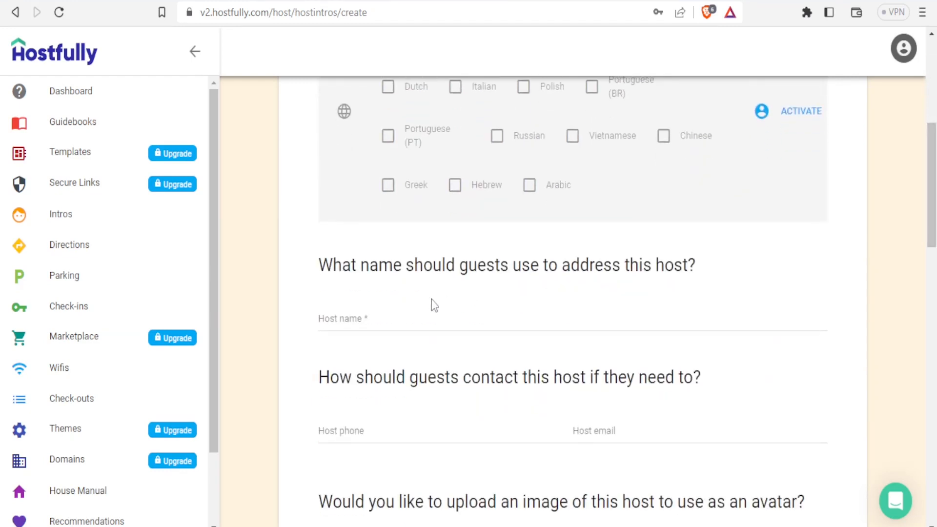
{"action": "left_click", "coordinate": [341, 323]}
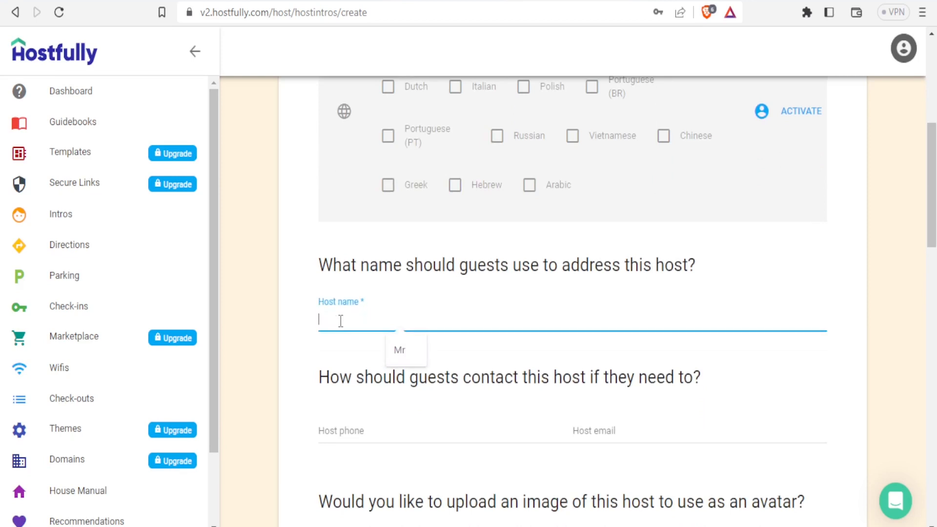
{"action": "type", "text": "Mr. Josh"}
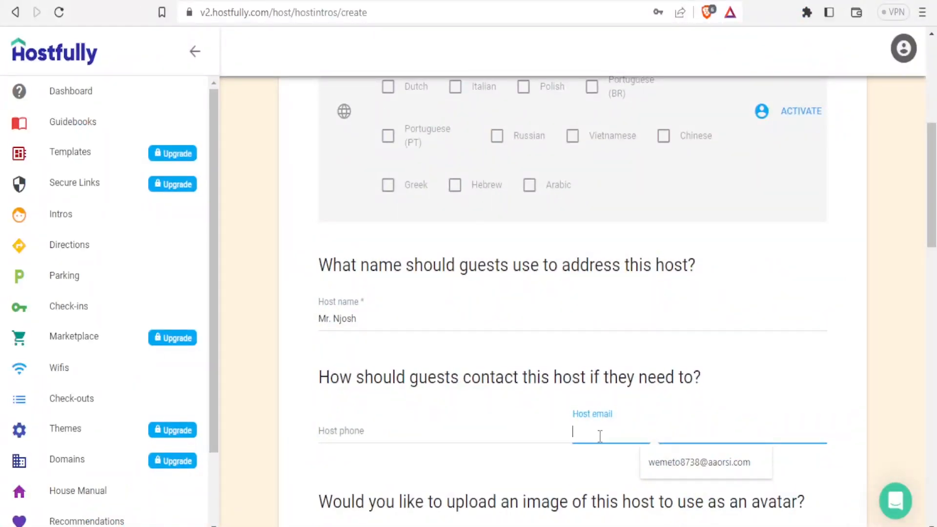
{"action": "type", "text": "hostfully.com"}
{"action": "left_click_drag", "start_coordinate": [638, 433], "coordinate": [575, 432]}
{"action": "key", "text": "ctrl+v"}
{"action": "scroll", "coordinate": [932, 235], "scroll_direction": "down", "scroll_amount": 3}
{"action": "left_click_drag", "start_coordinate": [933, 235], "coordinate": [933, 246]}
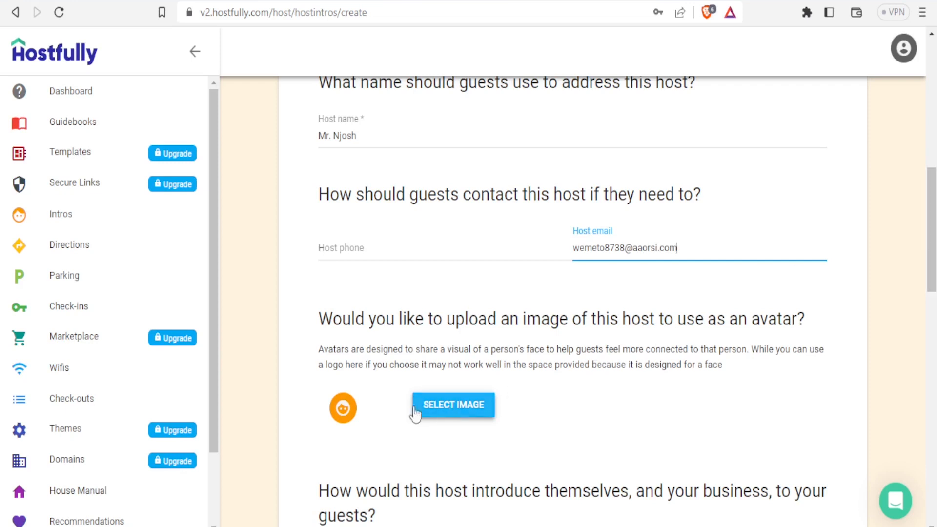
- Choose the image Sample for sale from the device's Downloads folder as the host's avatar
{"action": "left_click", "coordinate": [458, 414]}
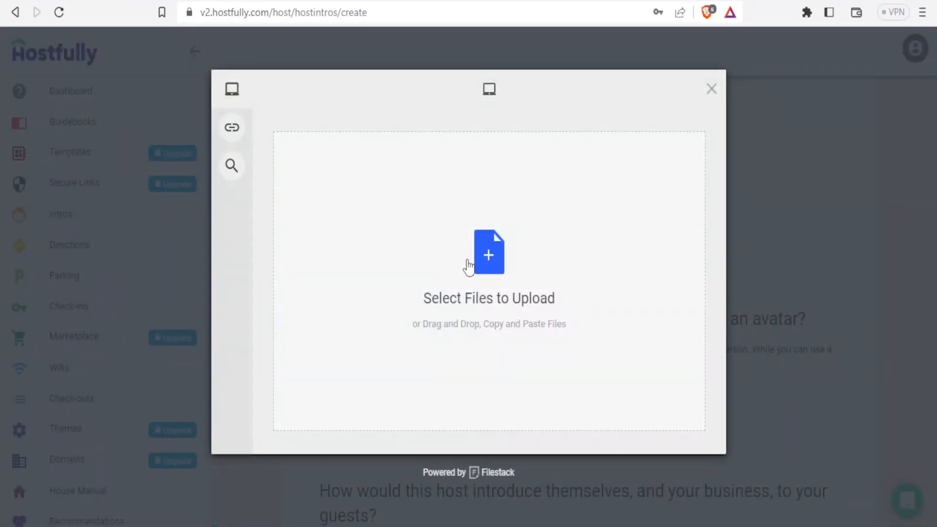
{"action": "mouse_move", "coordinate": [237, 137]}
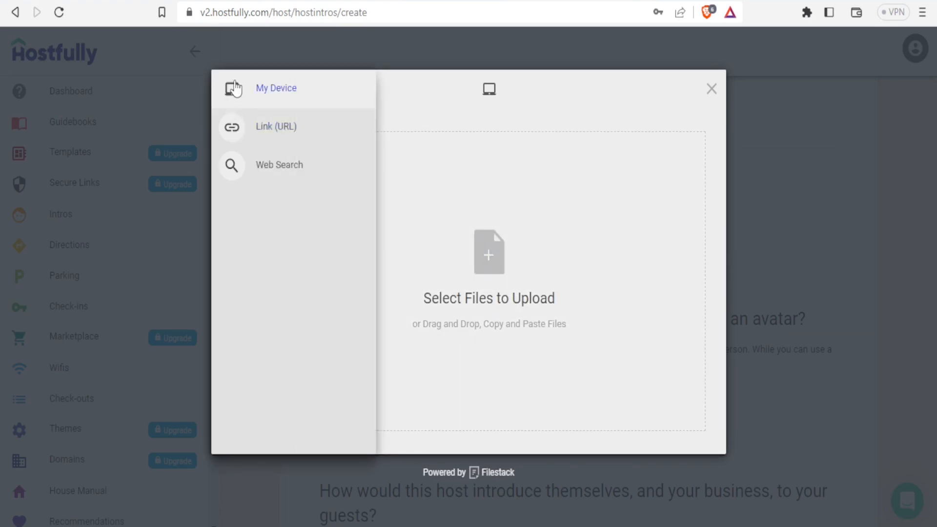
{"action": "left_click", "coordinate": [487, 264]}
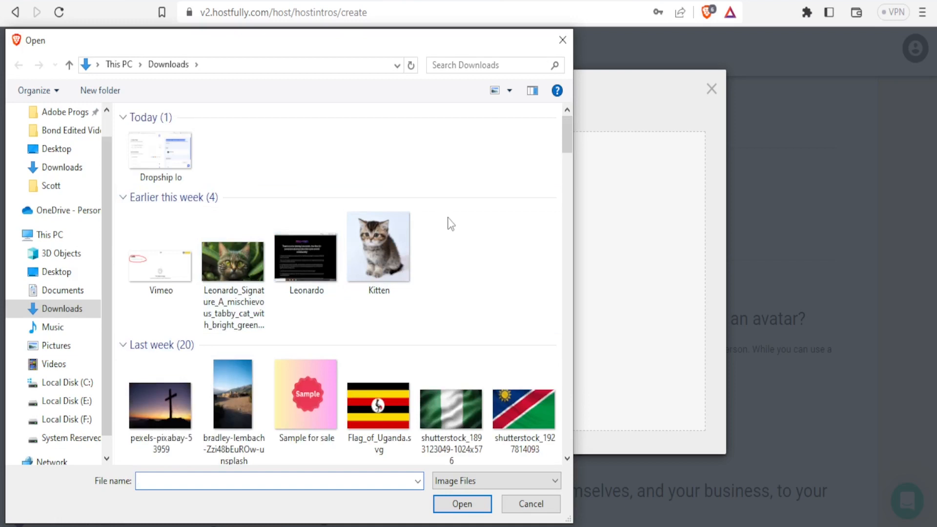
{"action": "left_click_drag", "start_coordinate": [568, 140], "coordinate": [562, 168]}
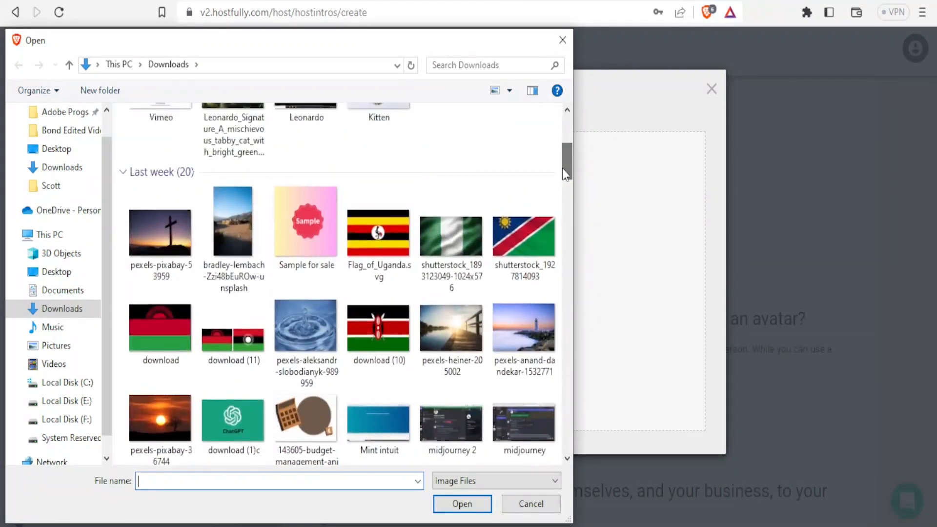
{"action": "left_click", "coordinate": [313, 234]}
{"action": "double_click", "coordinate": [312, 235]}
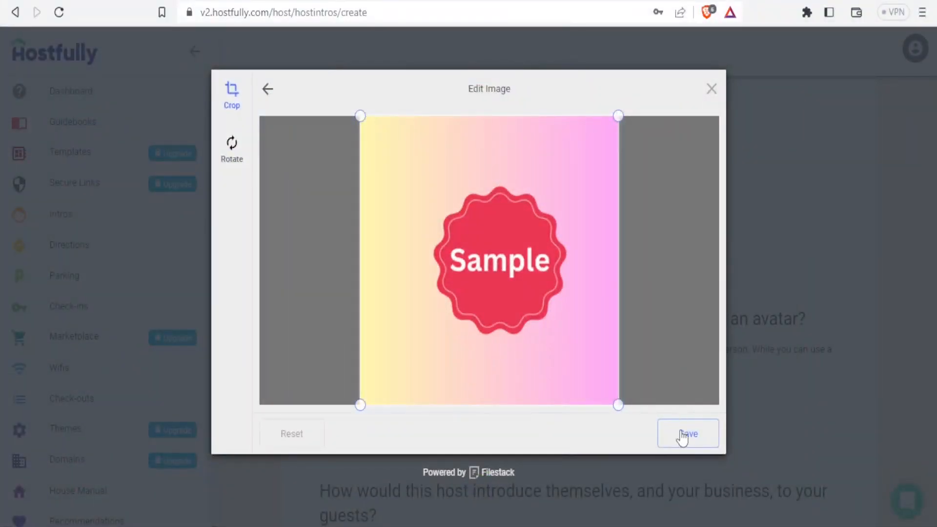
{"action": "left_click", "coordinate": [682, 436]}
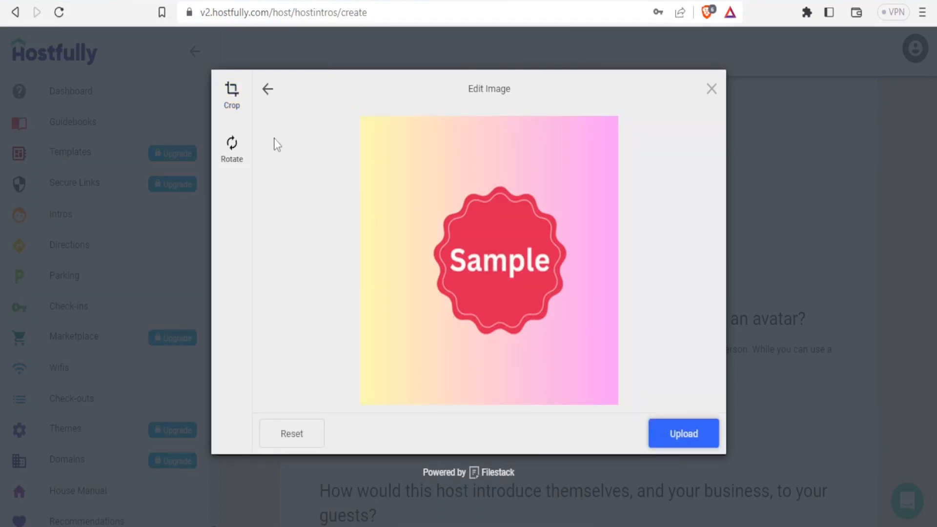
- Crop the avatar image closely around the red Sample badge, save the crop and upload it
{"action": "left_click", "coordinate": [233, 97]}
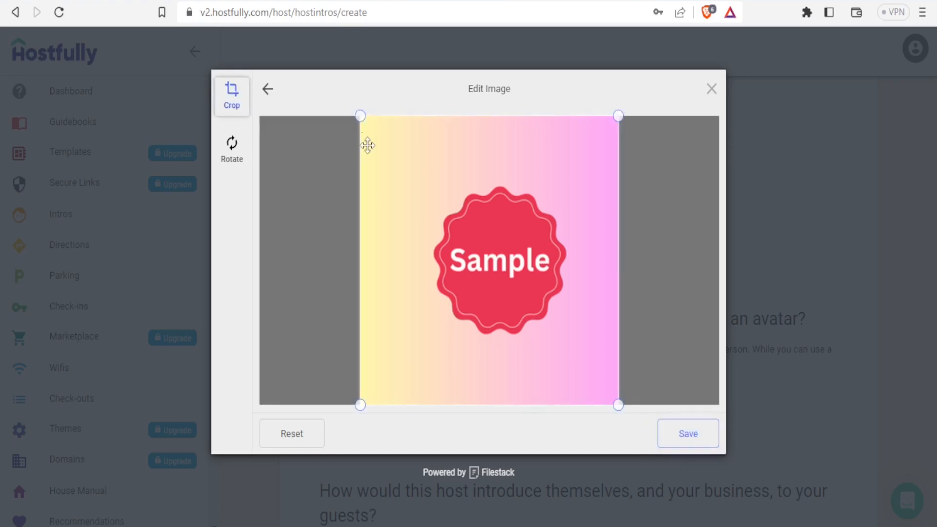
{"action": "left_click_drag", "start_coordinate": [361, 117], "coordinate": [421, 161]}
{"action": "left_click_drag", "start_coordinate": [618, 405], "coordinate": [575, 367]}
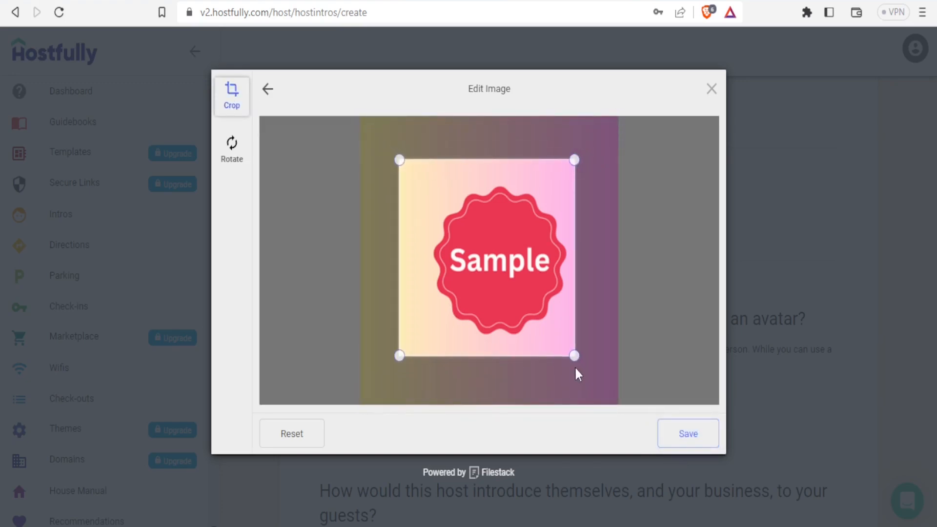
{"action": "left_click_drag", "start_coordinate": [525, 342], "coordinate": [542, 340]}
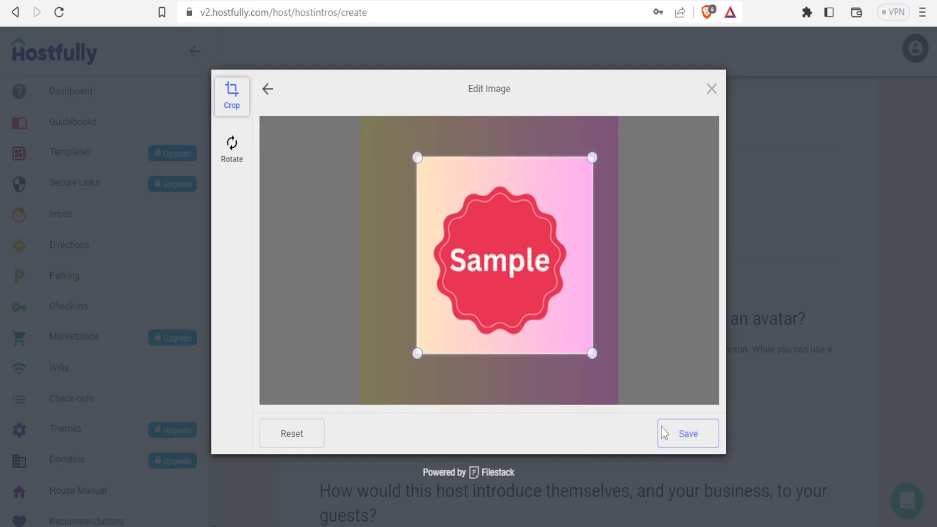
{"action": "left_click", "coordinate": [676, 446]}
{"action": "left_click", "coordinate": [676, 446]}
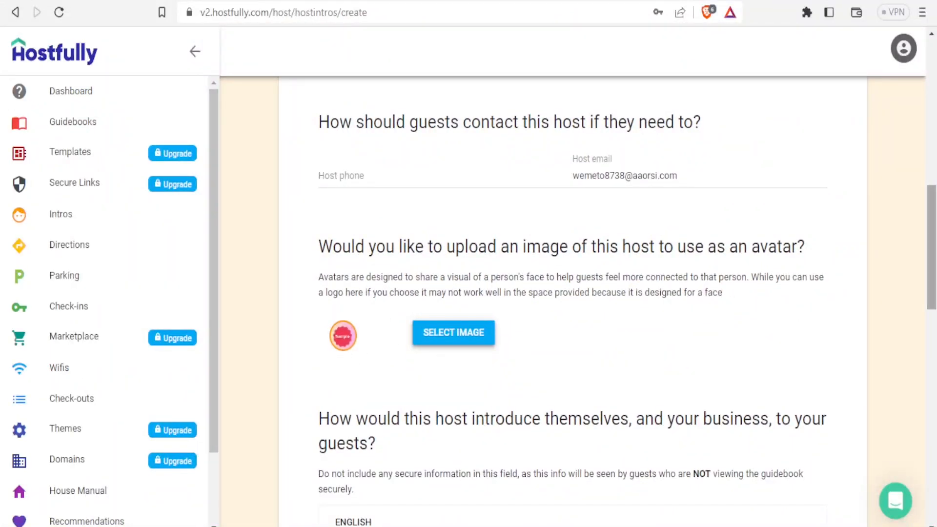
- Write the host's English introduction to guests as "Njosh homes is jnjoihhijjjii"
{"action": "scroll", "coordinate": [402, 309], "scroll_direction": "down", "scroll_amount": 5}
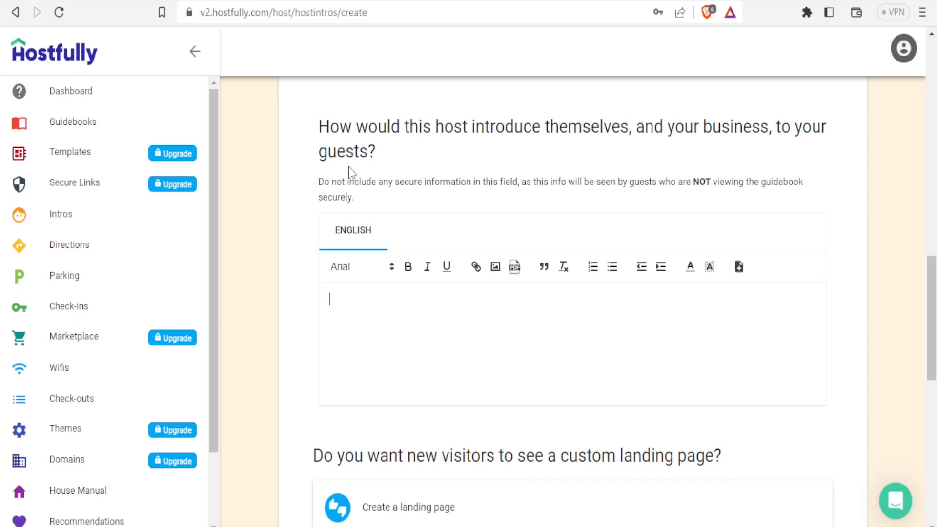
{"action": "left_click", "coordinate": [344, 300]}
{"action": "type", "text": "Njosh"}
{"action": "type", "text": " homes is jnjoihhijjjjj"}
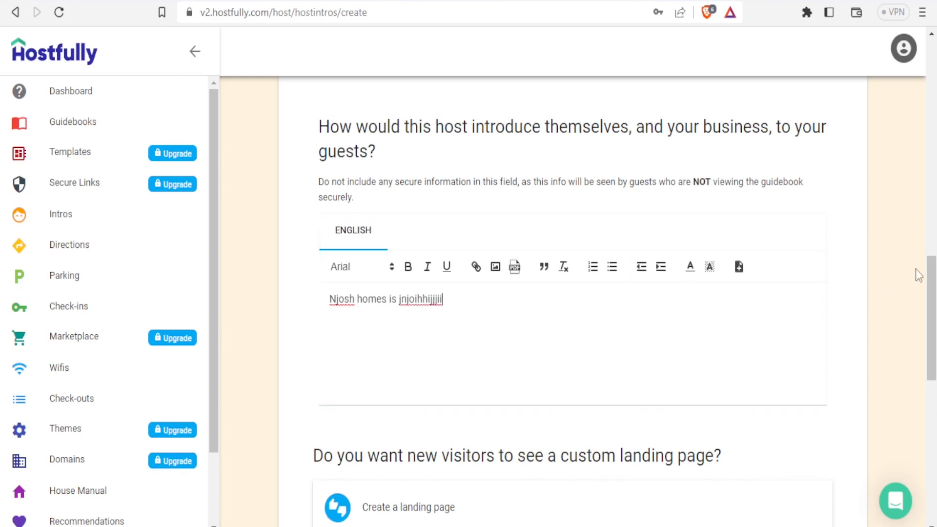
- Leave the custom landing page option unselected and save the host intro card
{"action": "left_click_drag", "start_coordinate": [932, 278], "coordinate": [933, 300]}
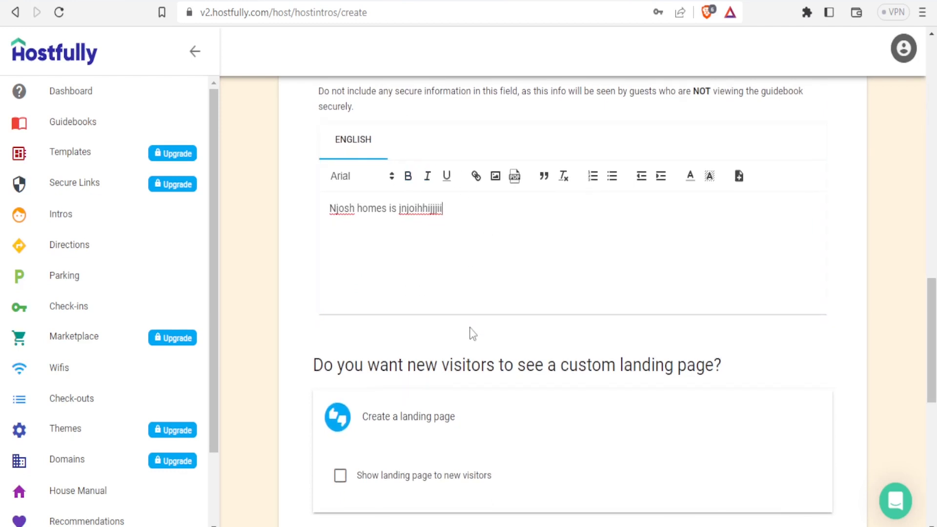
{"action": "left_click_drag", "start_coordinate": [931, 300], "coordinate": [931, 339]}
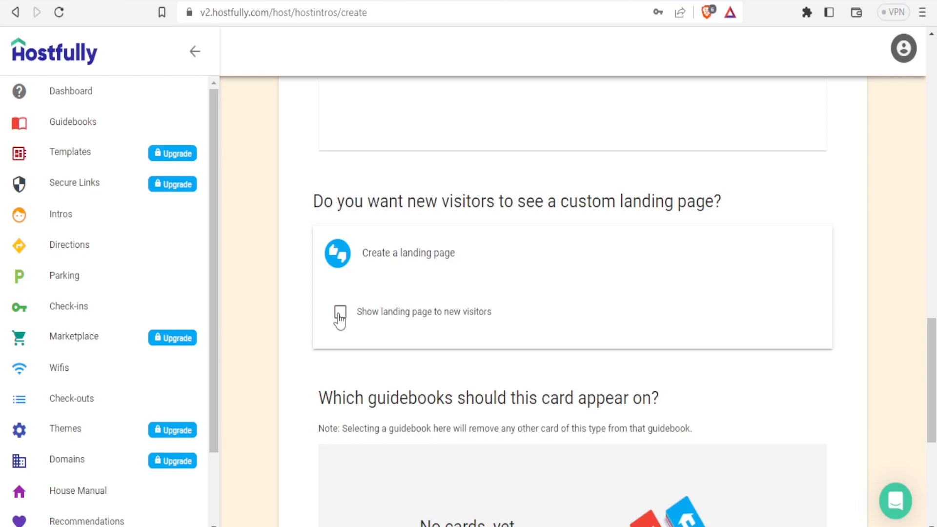
{"action": "left_click_drag", "start_coordinate": [934, 339], "coordinate": [933, 377]}
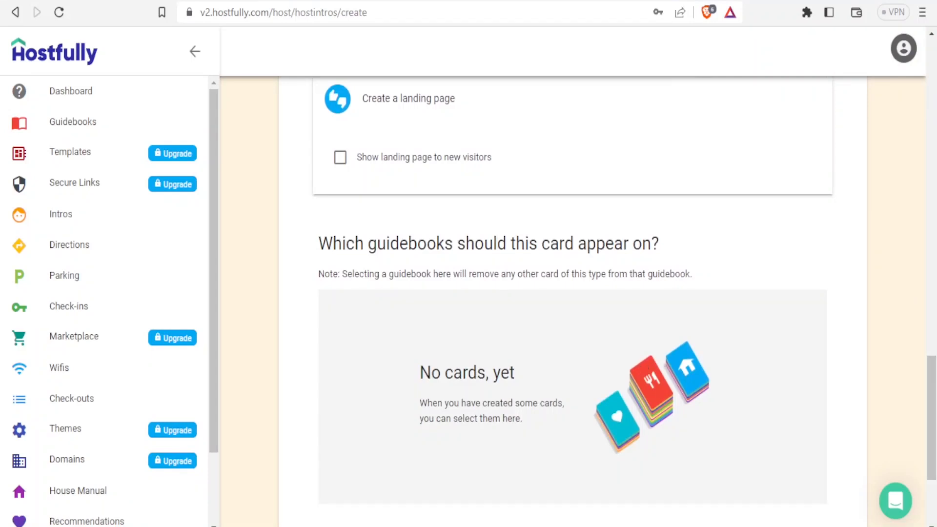
{"action": "left_click_drag", "start_coordinate": [933, 388], "coordinate": [934, 430]}
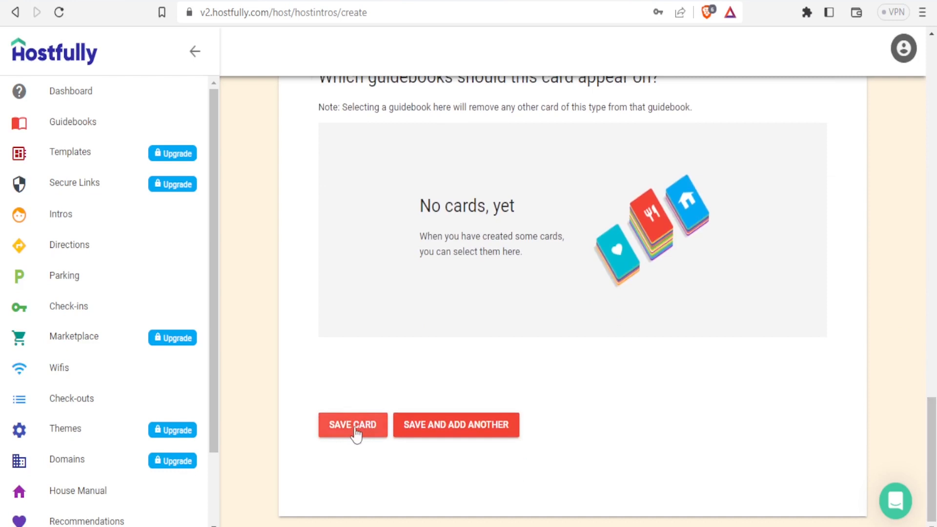
{"action": "left_click", "coordinate": [354, 427]}
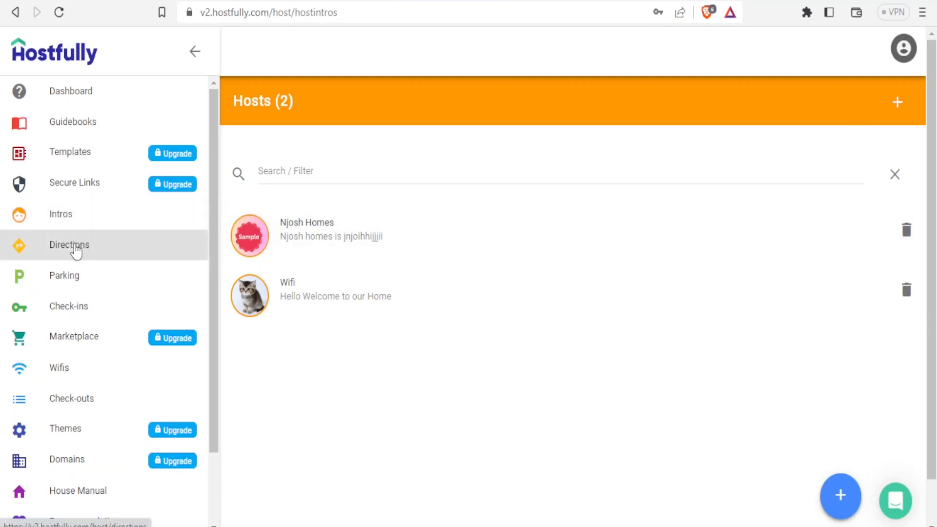
- Create a new directions card and name it Our location
{"action": "left_click", "coordinate": [76, 252]}
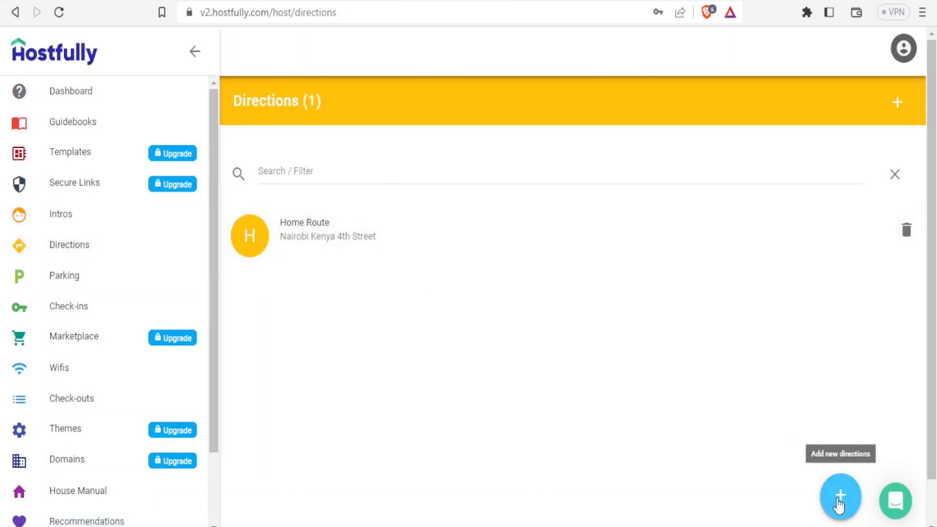
{"action": "left_click", "coordinate": [840, 498]}
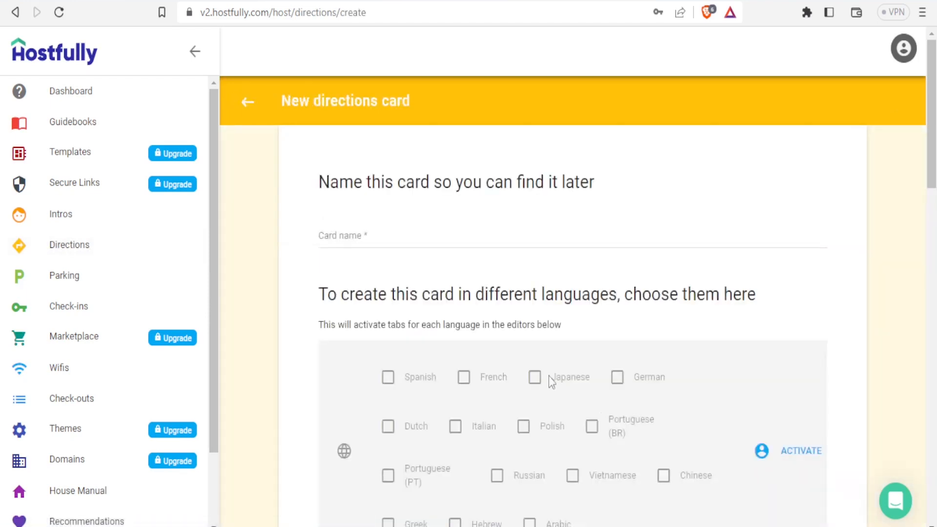
{"action": "left_click", "coordinate": [360, 232]}
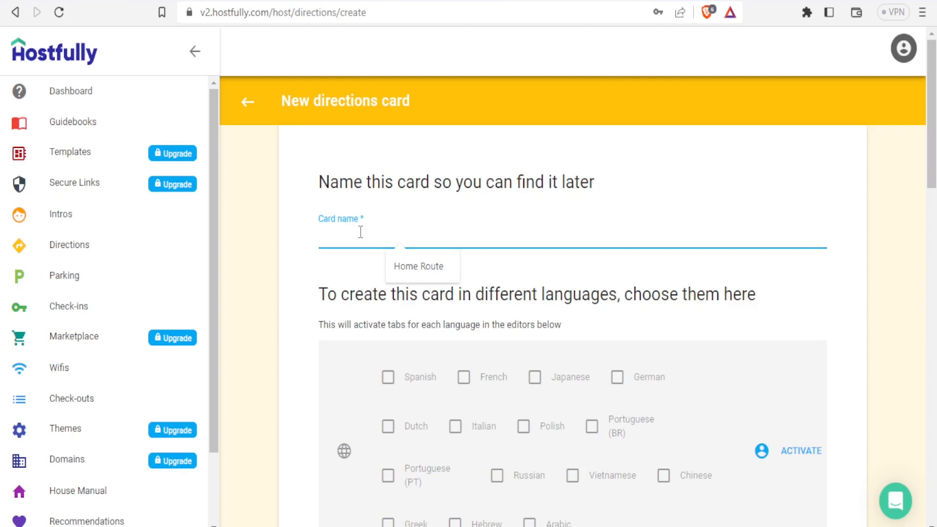
{"action": "type", "text": "Ou"}
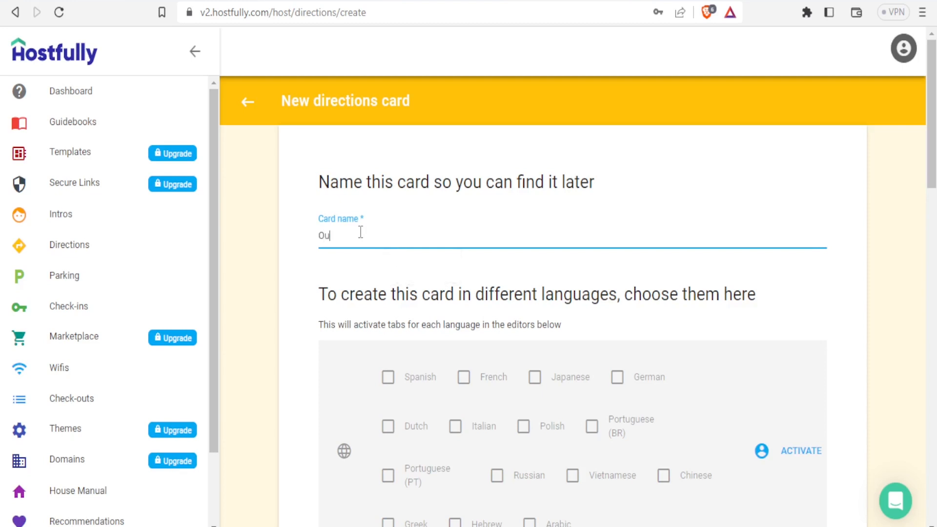
{"action": "type", "text": "r location"}
- Enter the general directions to the property in English as "We are located at jjnkkmmmj jj"
{"action": "left_click_drag", "start_coordinate": [933, 110], "coordinate": [934, 123]}
{"action": "scroll", "coordinate": [934, 123], "scroll_direction": "down", "scroll_amount": 2}
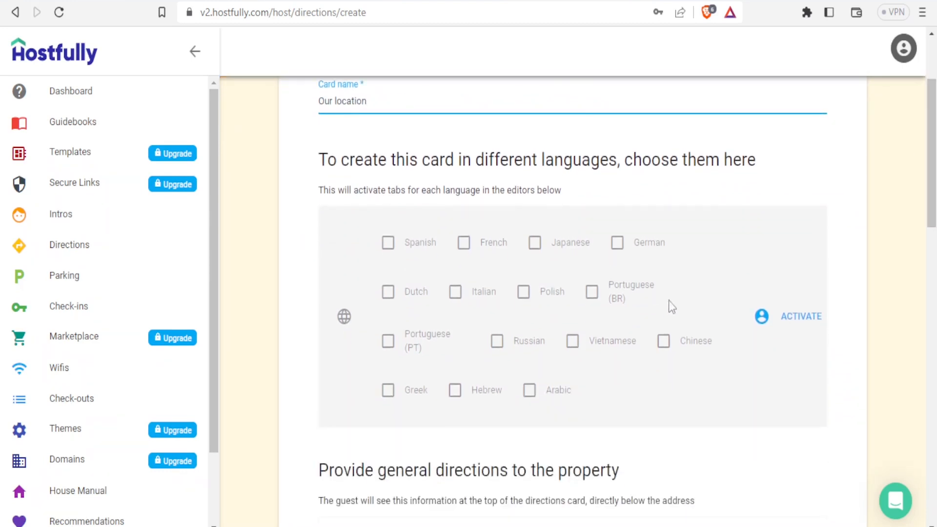
{"action": "left_click_drag", "start_coordinate": [934, 117], "coordinate": [934, 183]}
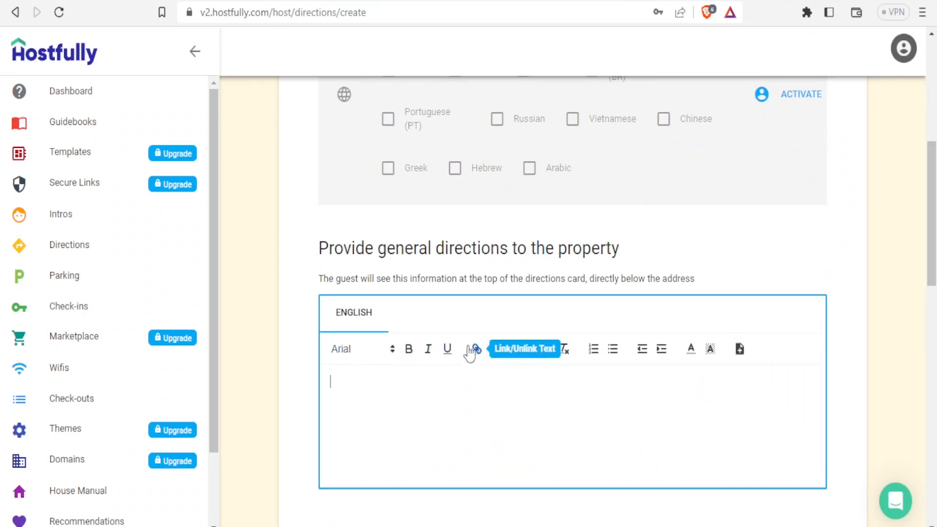
{"action": "left_click", "coordinate": [475, 350]}
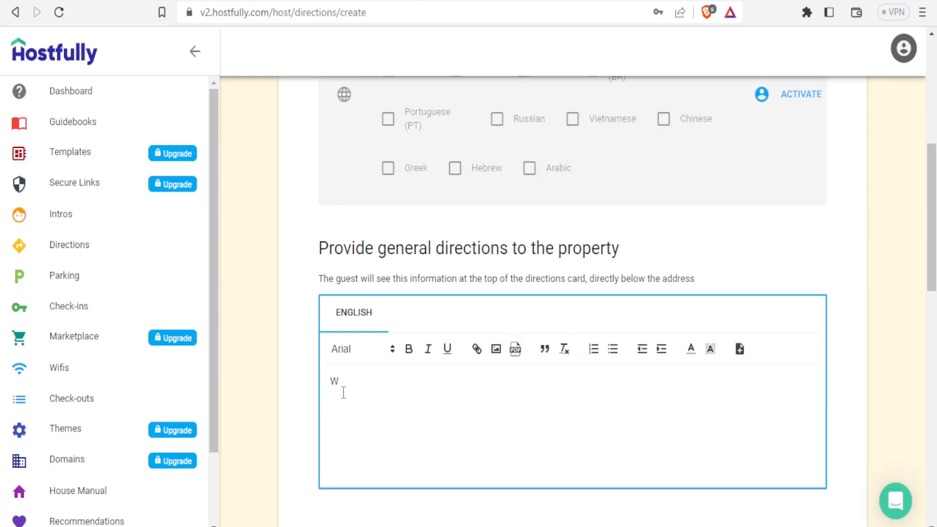
{"action": "scroll", "coordinate": [344, 396], "scroll_direction": "down", "scroll_amount": 8}
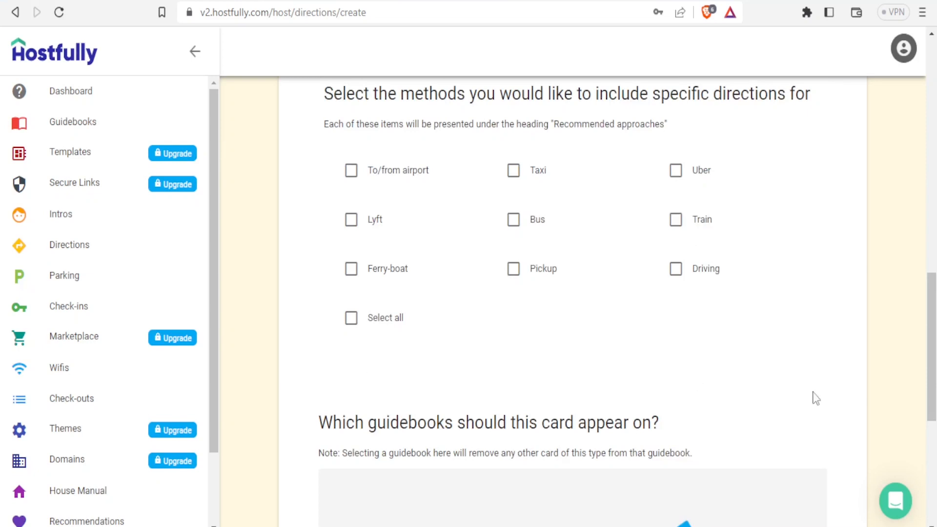
{"action": "scroll", "coordinate": [582, 402], "scroll_direction": "up", "scroll_amount": 8}
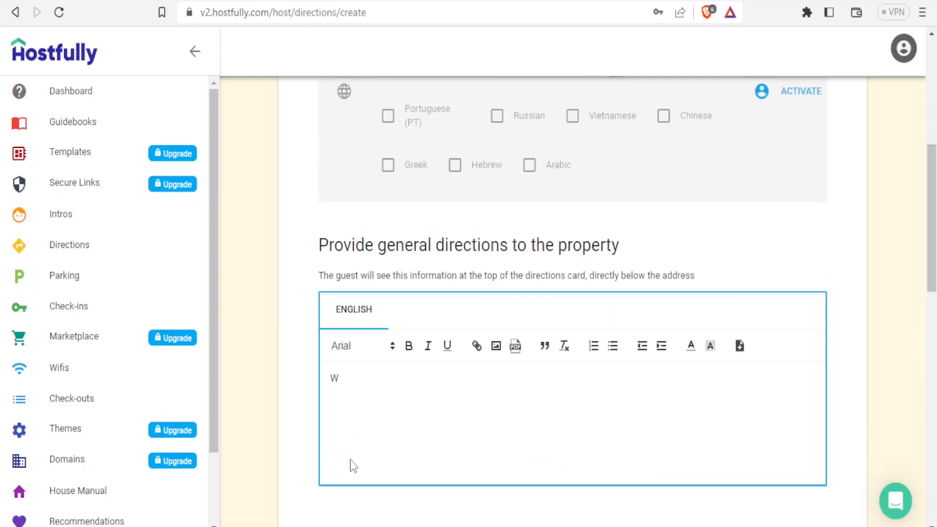
{"action": "type", "text": "re located at jjnkkmmmj jj"}
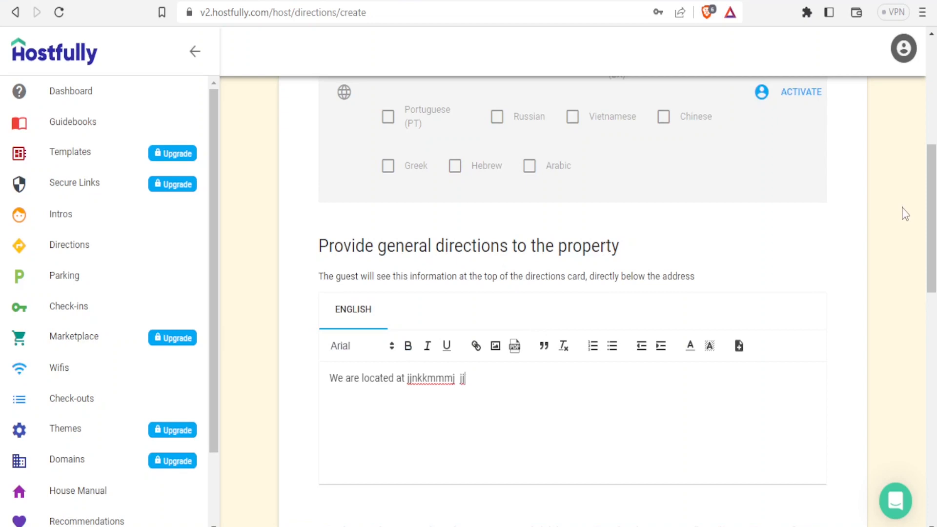
{"action": "left_click_drag", "start_coordinate": [931, 216], "coordinate": [932, 307]}
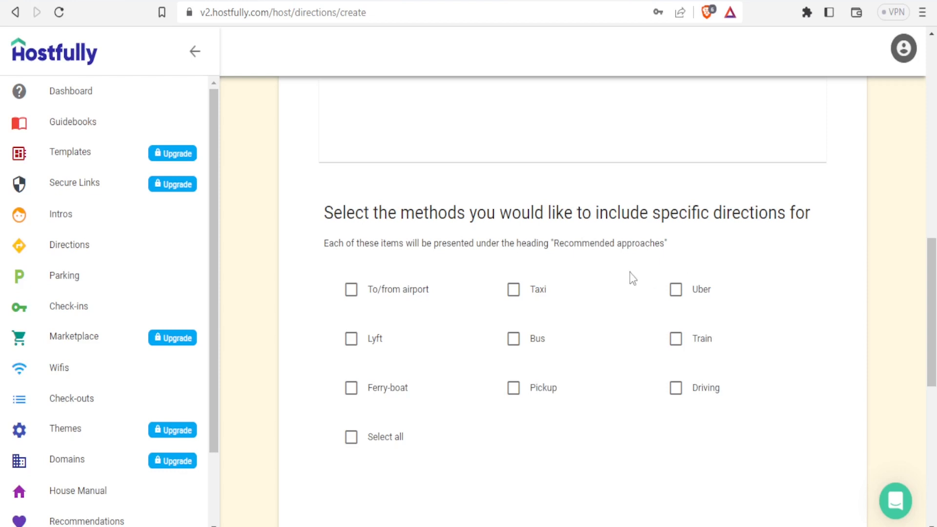
{"action": "left_click", "coordinate": [515, 292]}
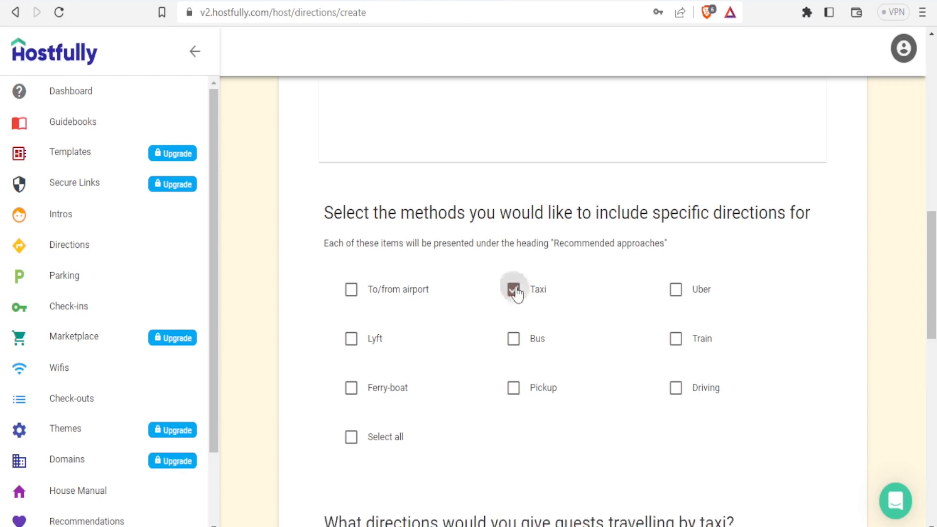
{"action": "left_click", "coordinate": [515, 341]}
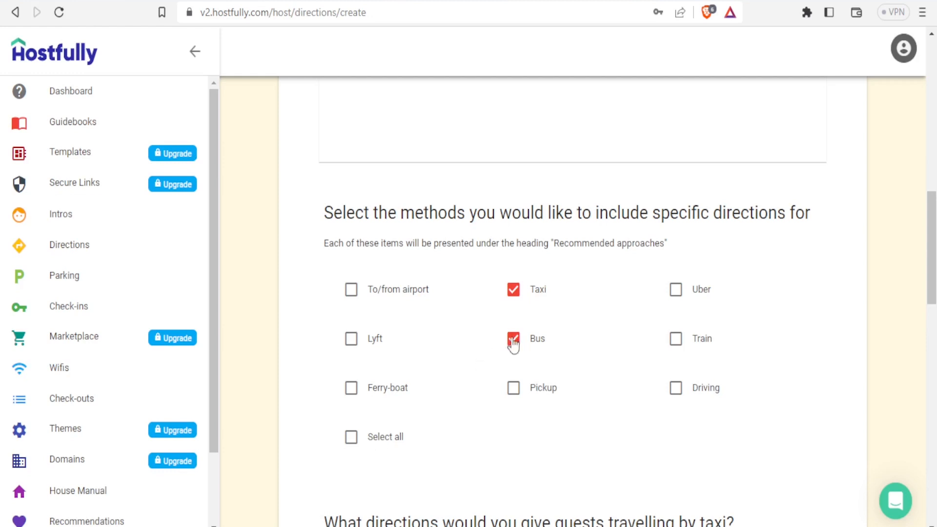
{"action": "left_click", "coordinate": [514, 338]}
{"action": "left_click", "coordinate": [516, 295]}
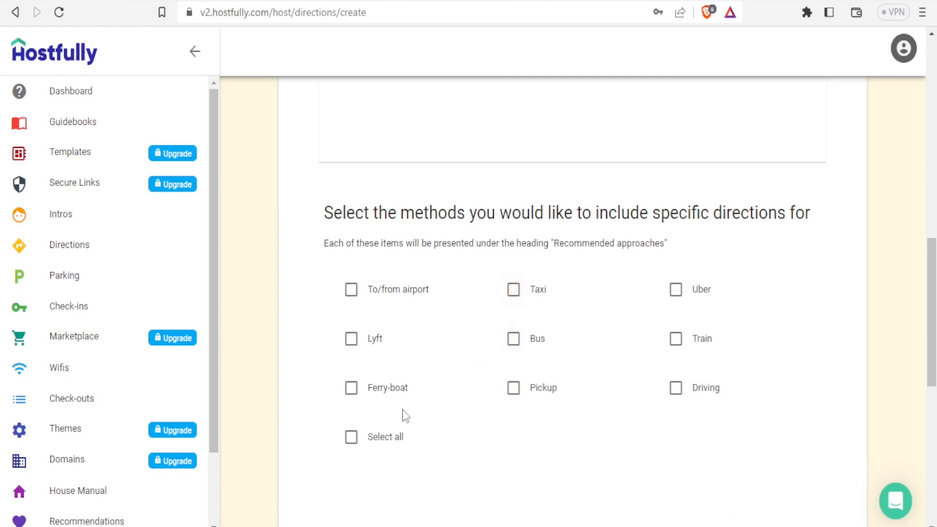
{"action": "left_click", "coordinate": [352, 439]}
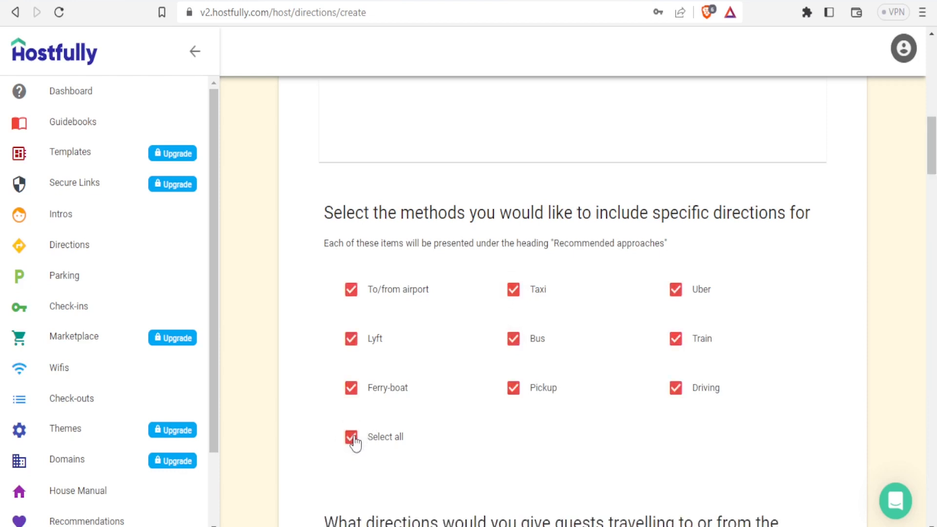
{"action": "left_click", "coordinate": [352, 438]}
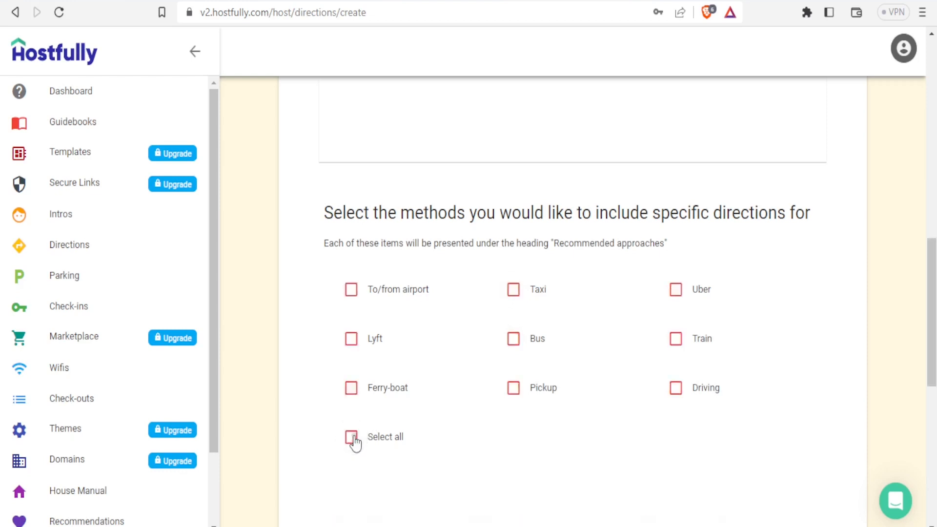
- Include Uber, Driving and Taxi as the travel methods with specific directions on the card
{"action": "left_click", "coordinate": [679, 295]}
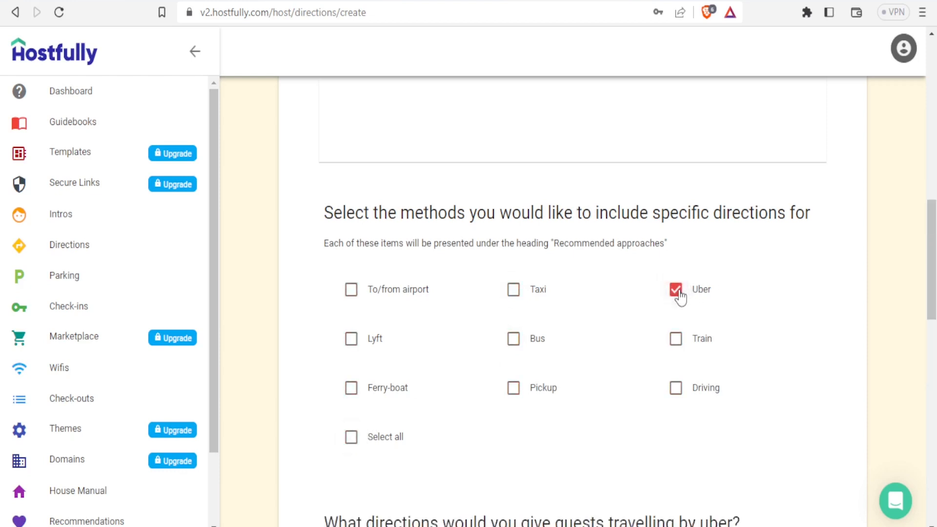
{"action": "left_click", "coordinate": [679, 394]}
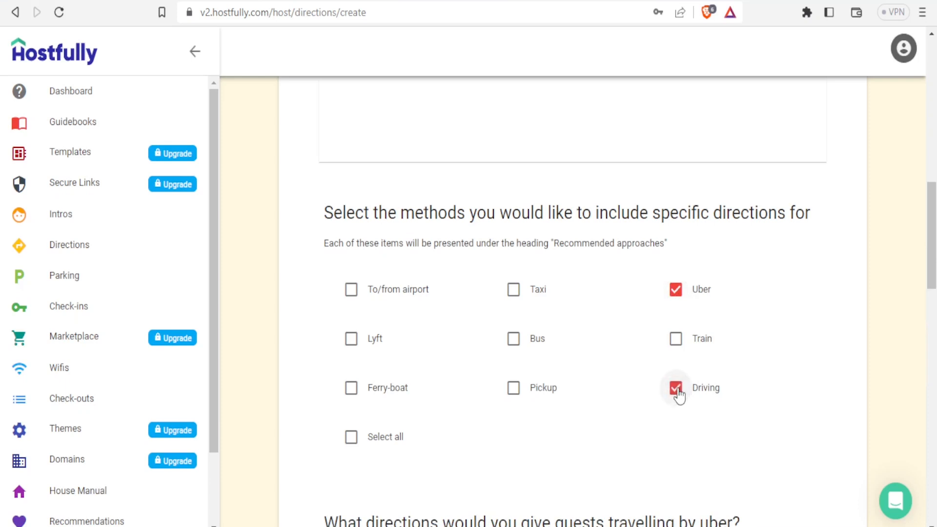
{"action": "left_click", "coordinate": [516, 296]}
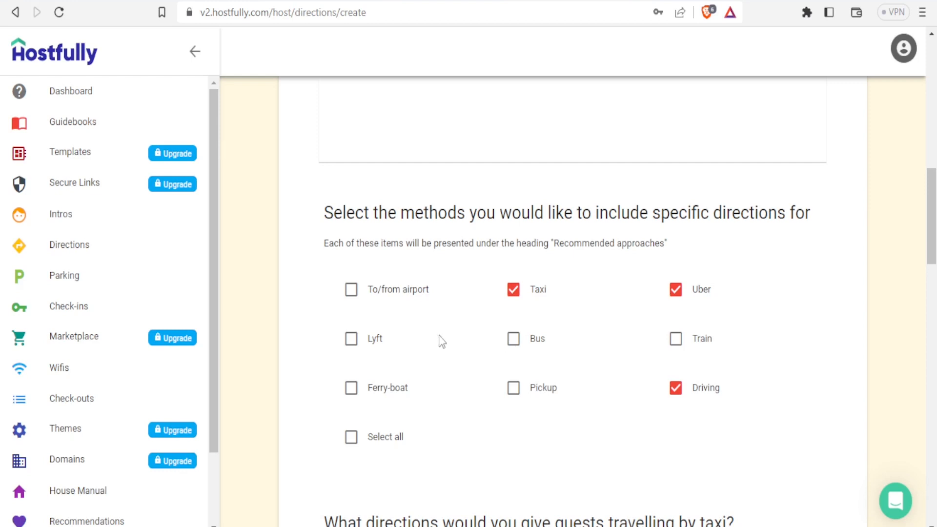
- Enter "taxi inoooo" as the directions for guests travelling by taxi
{"action": "left_click_drag", "start_coordinate": [932, 216], "coordinate": [932, 278]}
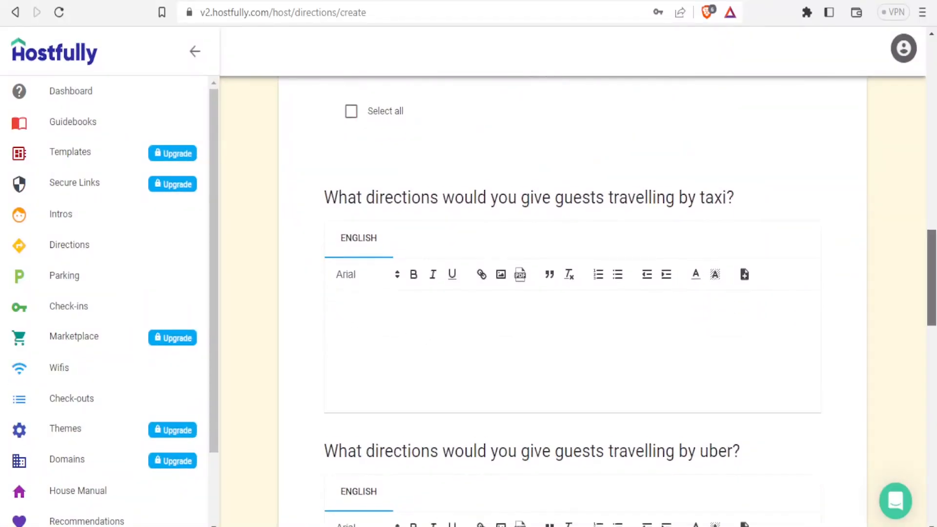
{"action": "scroll", "coordinate": [641, 187], "scroll_direction": "up", "scroll_amount": 4}
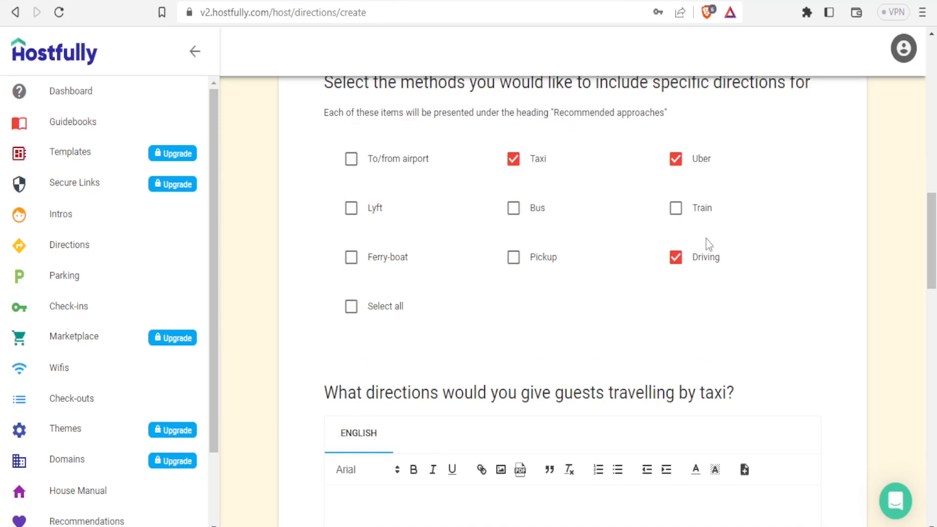
{"action": "left_click_drag", "start_coordinate": [935, 213], "coordinate": [934, 244]}
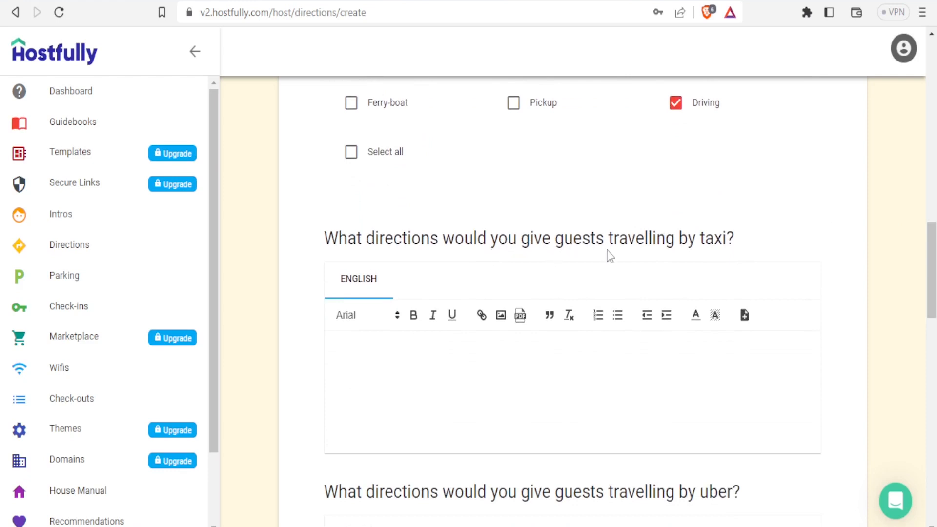
{"action": "left_click", "coordinate": [519, 358]}
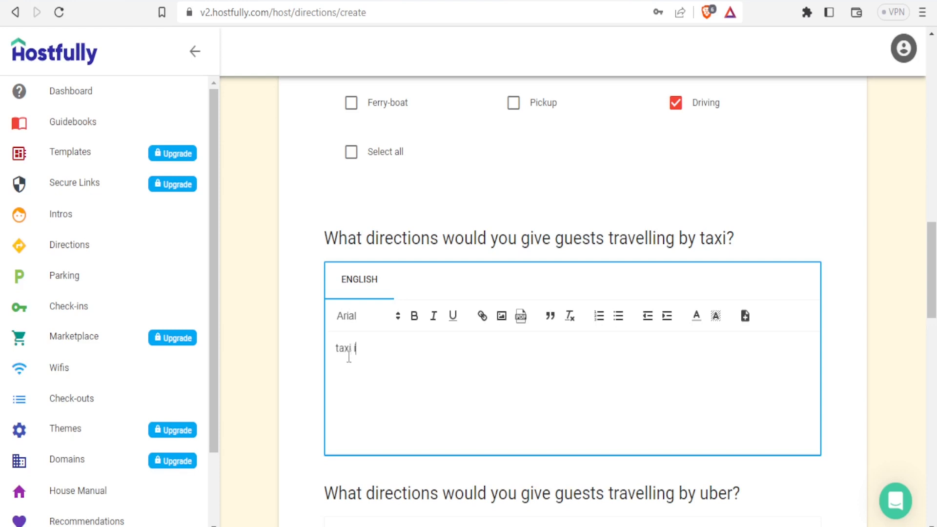
{"action": "type", "text": "taxi inoooo"}
- Enter "hhdgdyysysss" as the directions for guests travelling by Uber
{"action": "left_click_drag", "start_coordinate": [933, 246], "coordinate": [933, 271]}
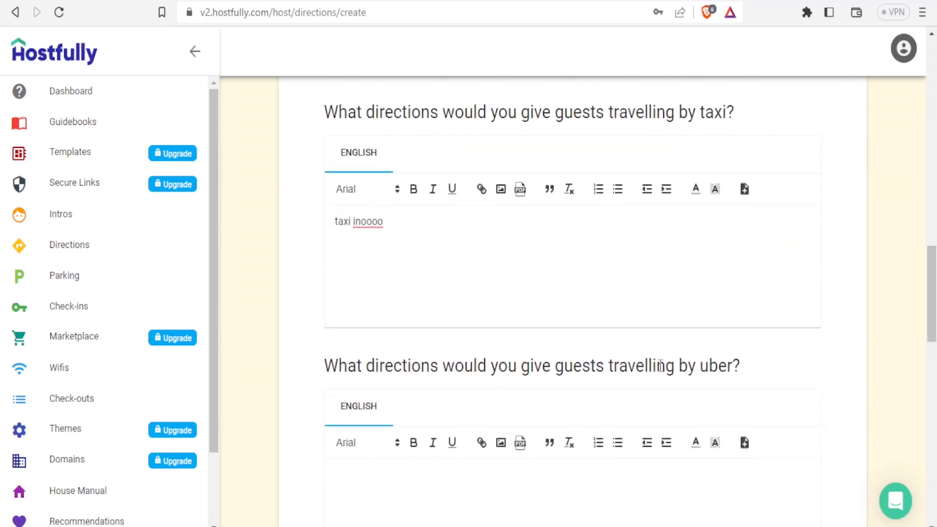
{"action": "left_click_drag", "start_coordinate": [933, 278], "coordinate": [933, 307]}
{"action": "left_click", "coordinate": [631, 309]}
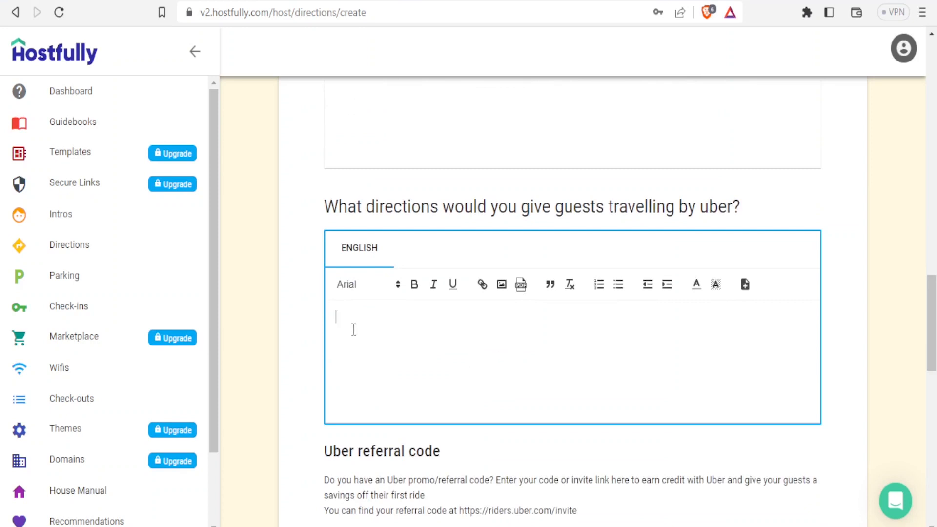
{"action": "type", "text": "hhdgdyysysss"}
{"action": "left_click_drag", "start_coordinate": [934, 295], "coordinate": [934, 308]}
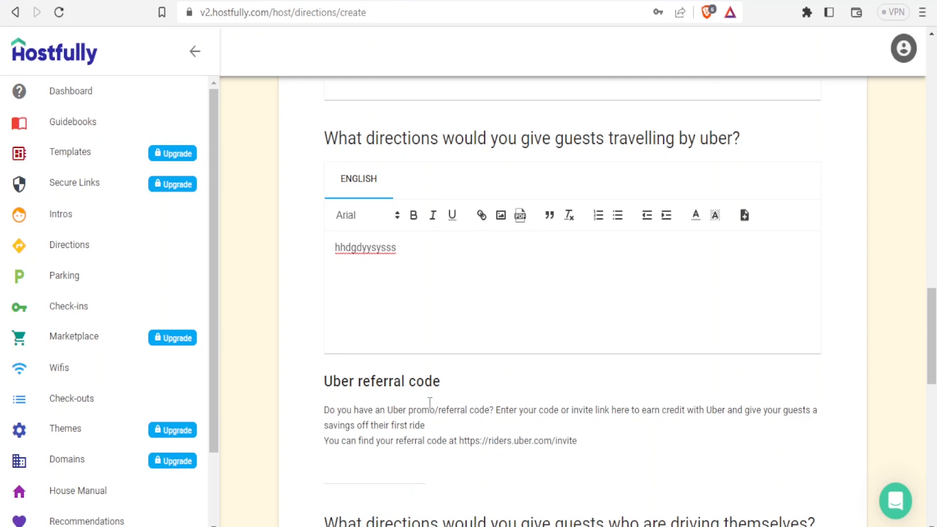
{"action": "left_click", "coordinate": [412, 249]}
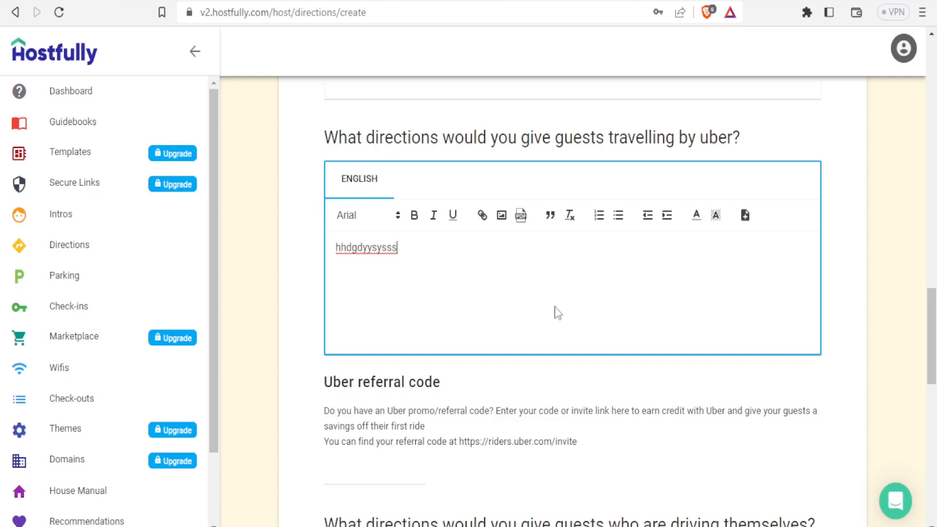
{"action": "left_click", "coordinate": [857, 247]}
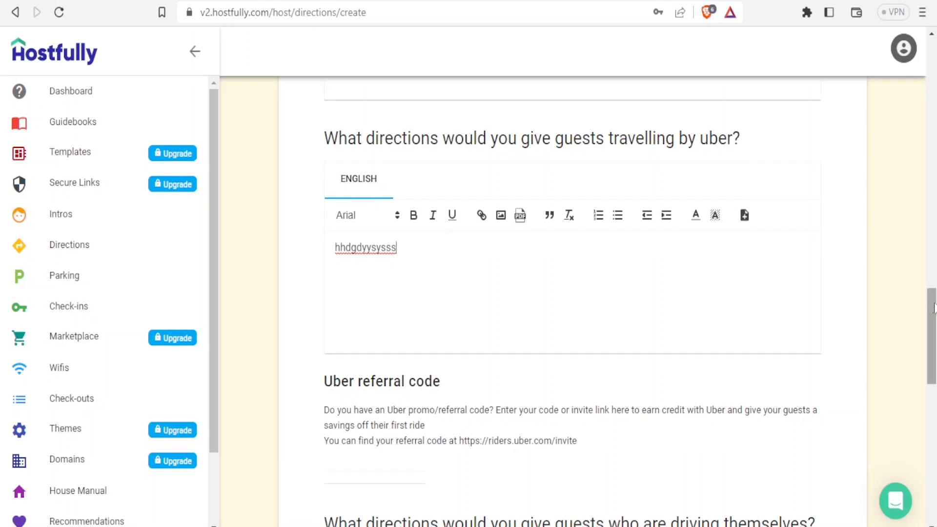
- Enter "hhggddkkkk okoko" as the directions for guests who are driving themselves and save the directions card
{"action": "left_click_drag", "start_coordinate": [934, 308], "coordinate": [934, 351]}
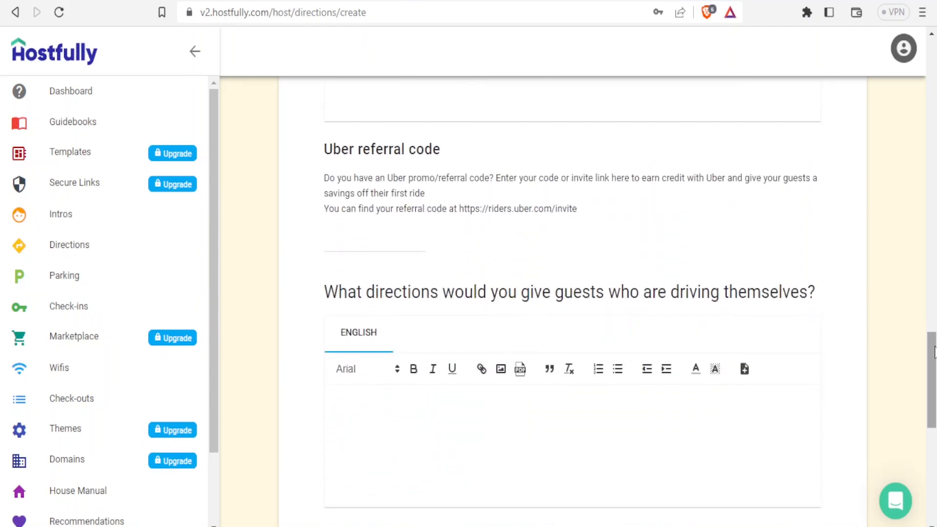
{"action": "left_click", "coordinate": [710, 395]}
{"action": "type", "text": "hhggddkkkk"}
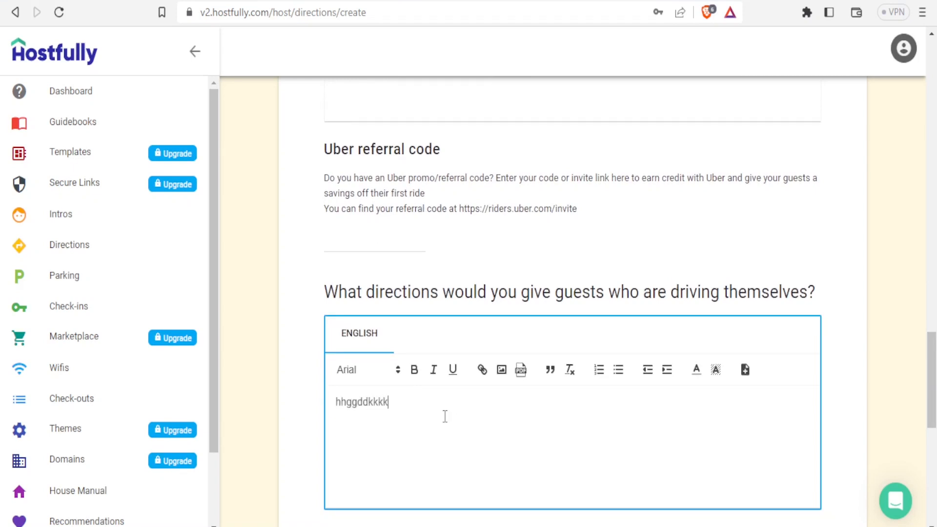
{"action": "type", "text": " okoko"}
{"action": "left_click_drag", "start_coordinate": [932, 355], "coordinate": [933, 449]}
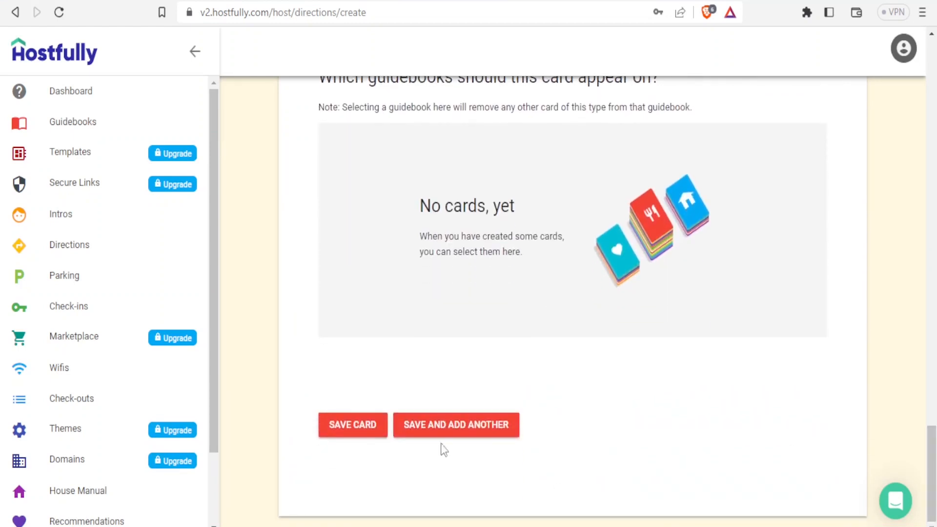
{"action": "left_click", "coordinate": [365, 424]}
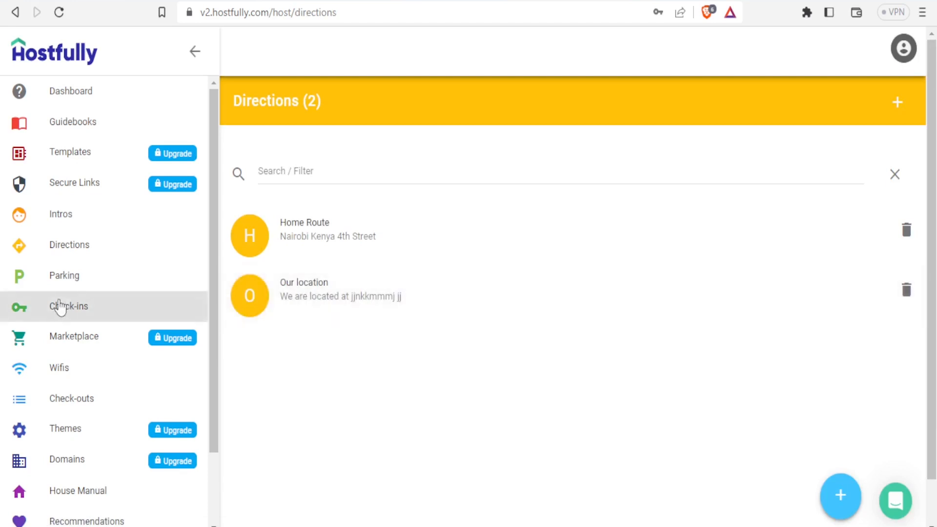
- Create a new parking card, look through its form, and name the card "Parking"
{"action": "left_click", "coordinate": [71, 281]}
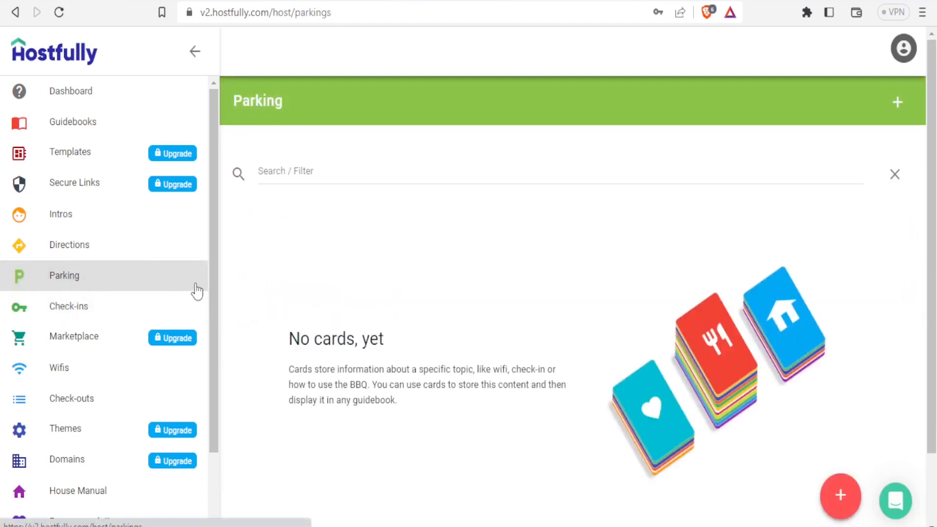
{"action": "left_click", "coordinate": [900, 103]}
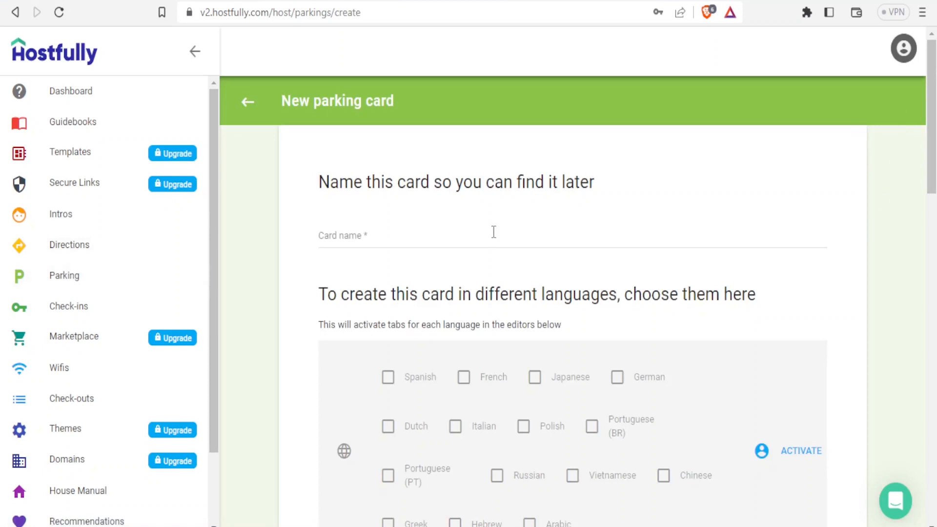
{"action": "scroll", "coordinate": [936, 132], "scroll_direction": "down", "scroll_amount": 3}
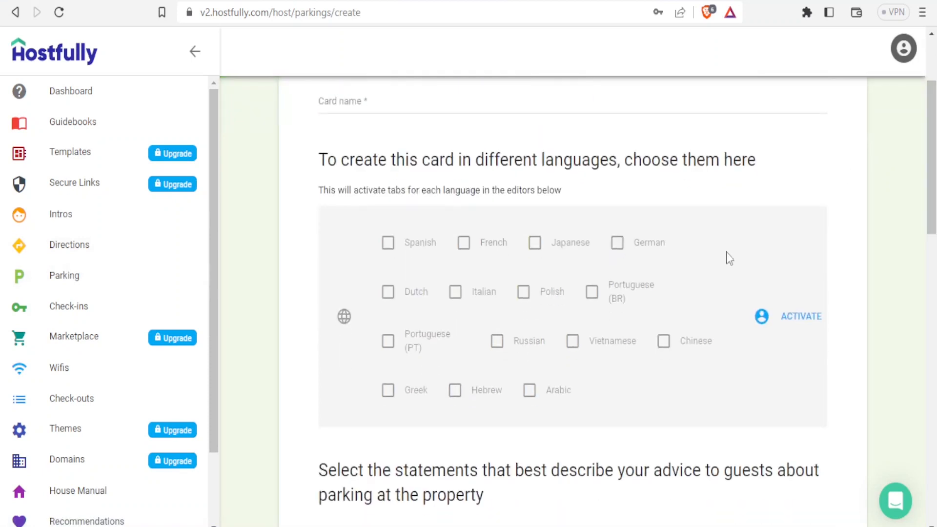
{"action": "left_click_drag", "start_coordinate": [936, 177], "coordinate": [934, 240]}
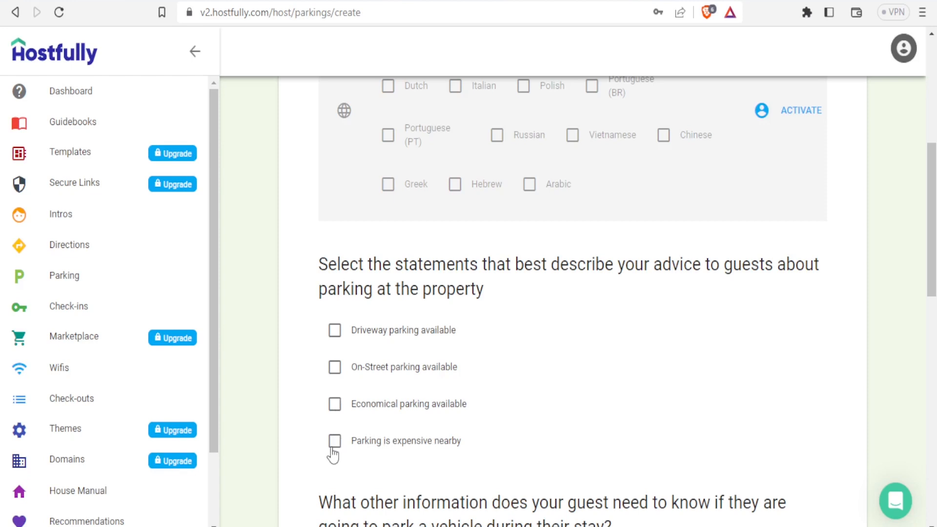
{"action": "left_click_drag", "start_coordinate": [932, 209], "coordinate": [922, 88]}
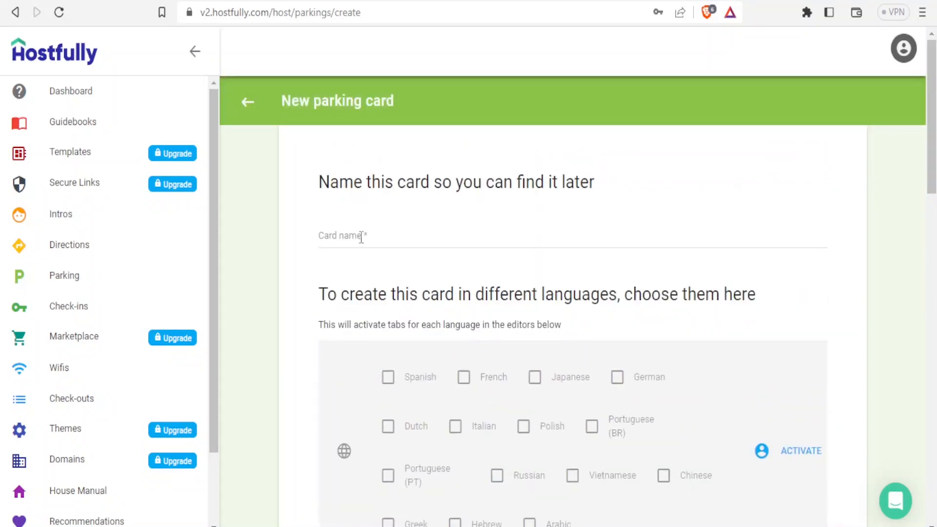
{"action": "left_click", "coordinate": [359, 233]}
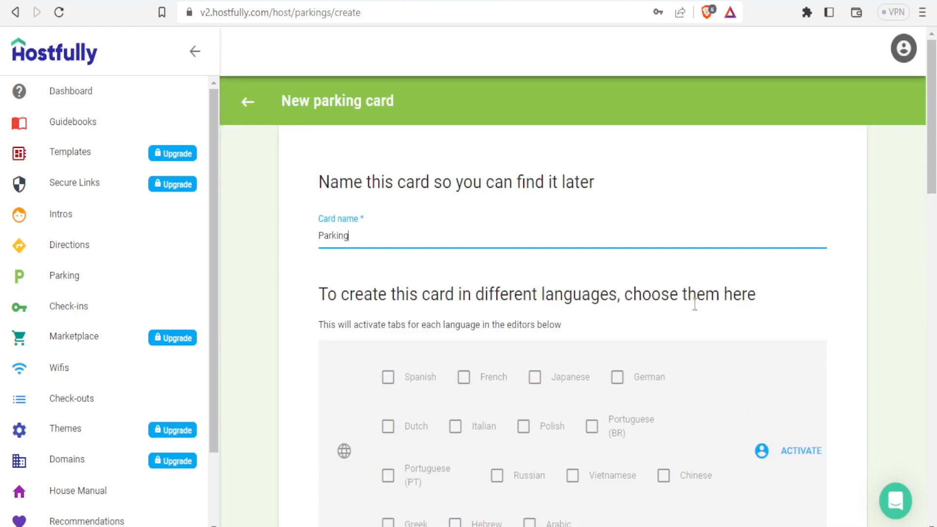
- Mark driveway parking as available and enter "Free" as the other parking information for guests
{"action": "left_click_drag", "start_coordinate": [932, 139], "coordinate": [933, 232]}
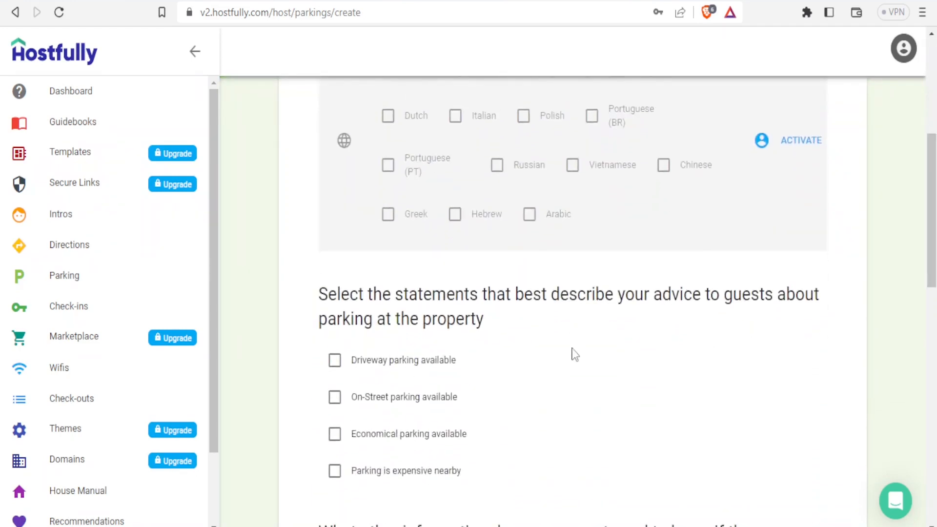
{"action": "left_click", "coordinate": [337, 364]}
{"action": "left_click_drag", "start_coordinate": [935, 230], "coordinate": [933, 307]}
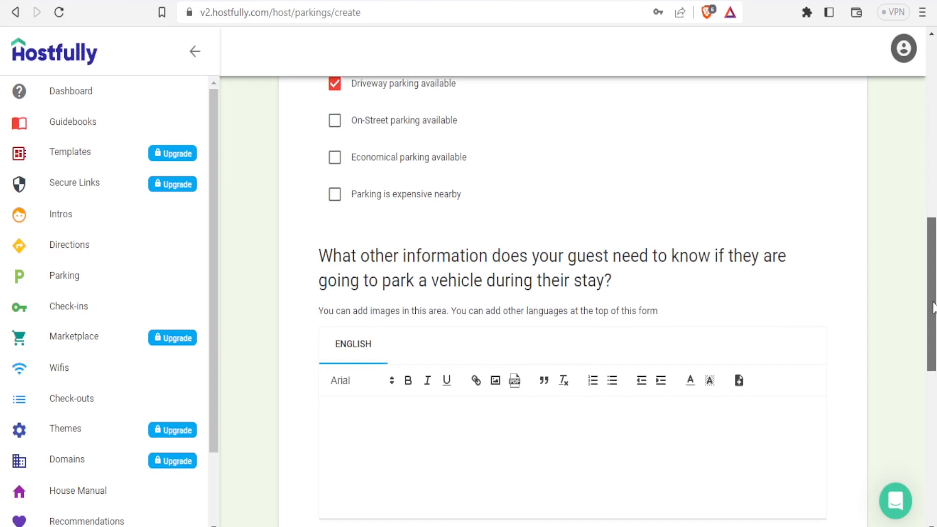
{"action": "left_click", "coordinate": [513, 500]}
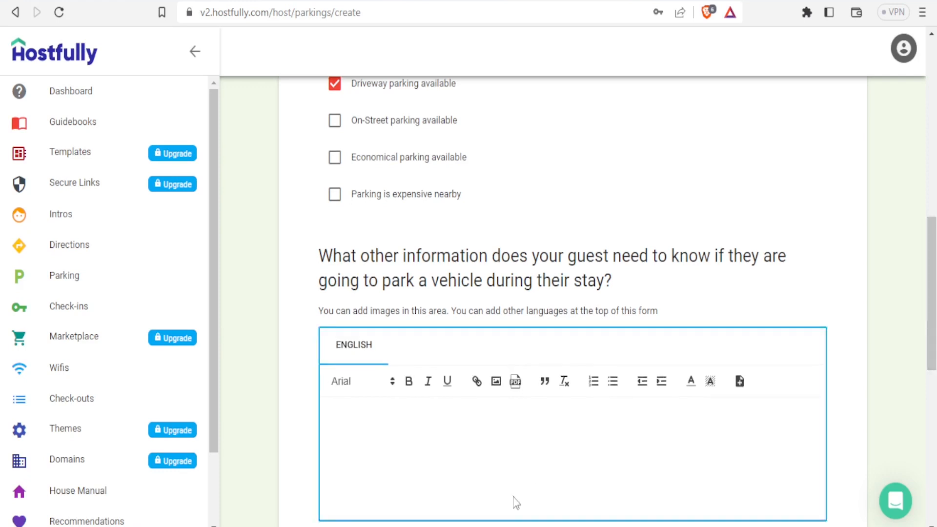
{"action": "left_click", "coordinate": [358, 418]}
{"action": "left_click", "coordinate": [908, 242]}
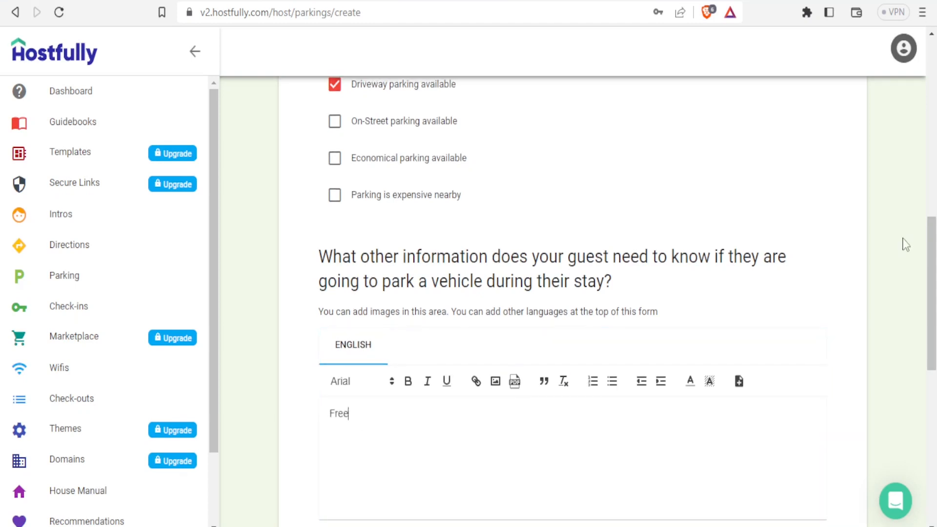
- Save the parking card without assigning it to a guidebook
{"action": "left_click_drag", "start_coordinate": [933, 248], "coordinate": [935, 372]}
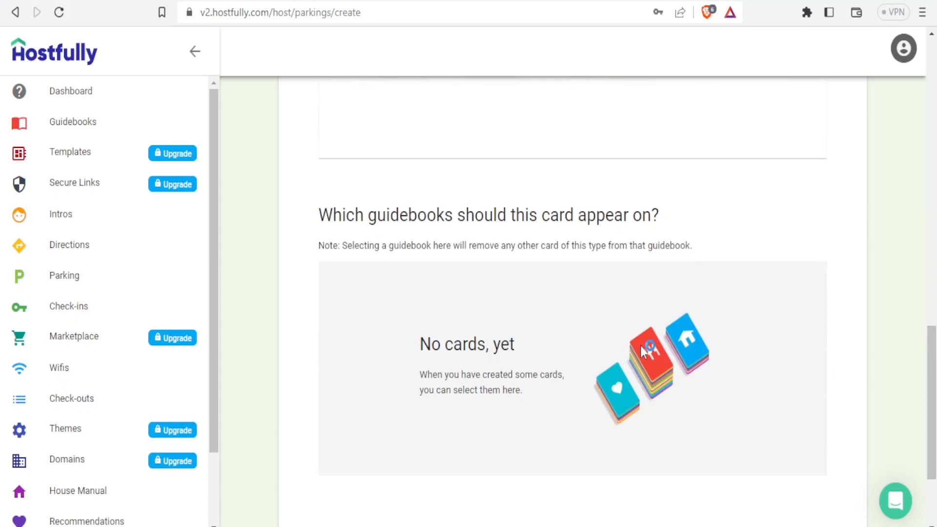
{"action": "left_click_drag", "start_coordinate": [934, 367], "coordinate": [931, 412]}
{"action": "left_click", "coordinate": [340, 429]}
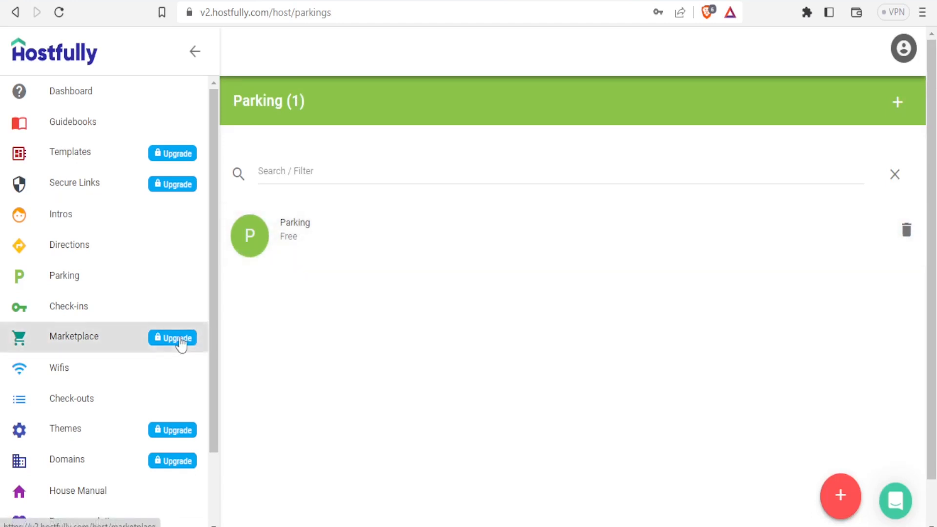
- Start a new check-in card and review its earliest check-in time, check-in window and early check-in policy questions
{"action": "left_click", "coordinate": [80, 314]}
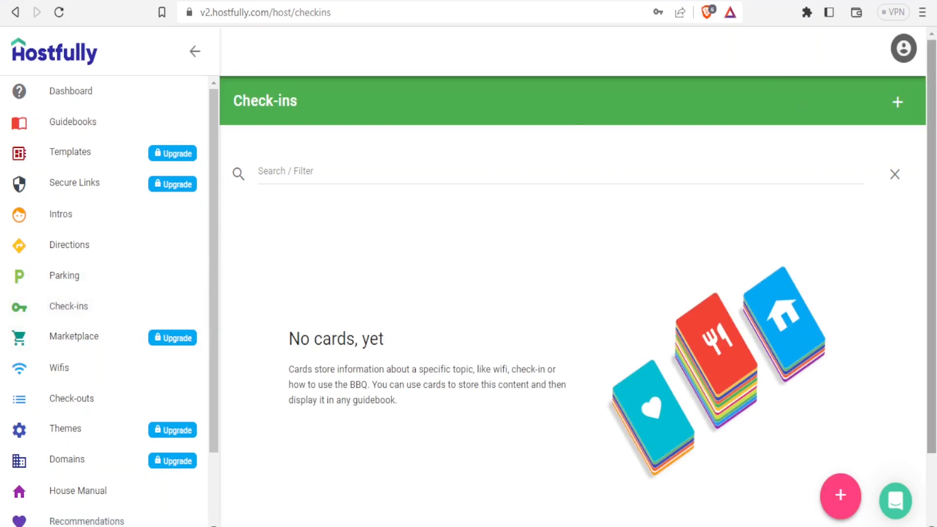
{"action": "left_click", "coordinate": [898, 103]}
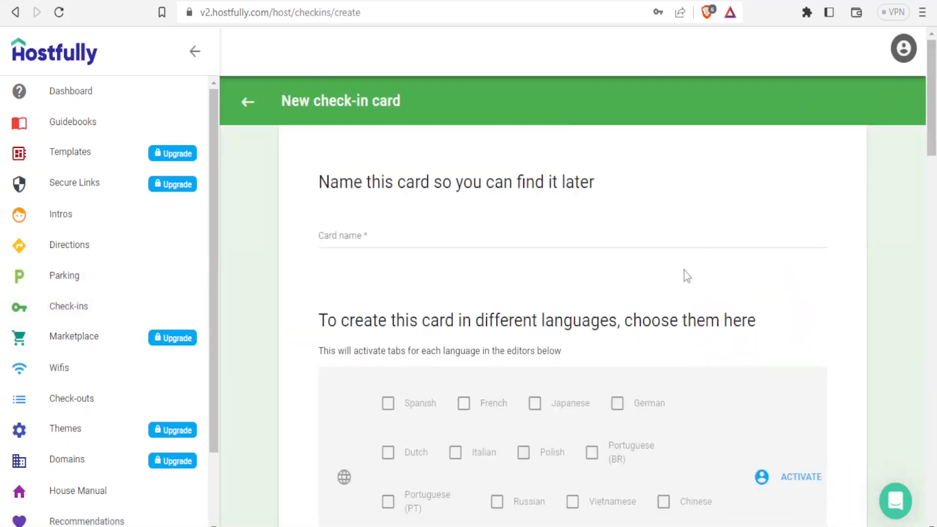
{"action": "left_click_drag", "start_coordinate": [933, 136], "coordinate": [934, 203]}
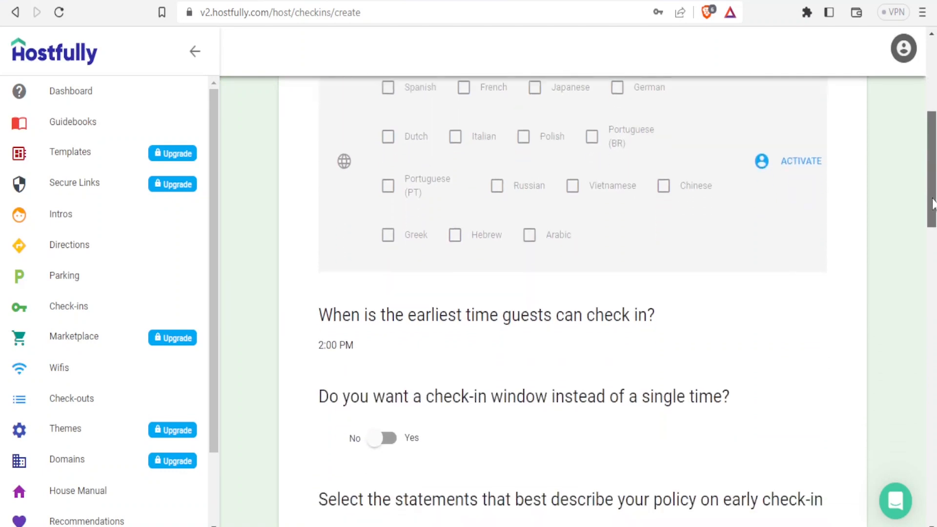
{"action": "left_click_drag", "start_coordinate": [644, 220], "coordinate": [545, 296]}
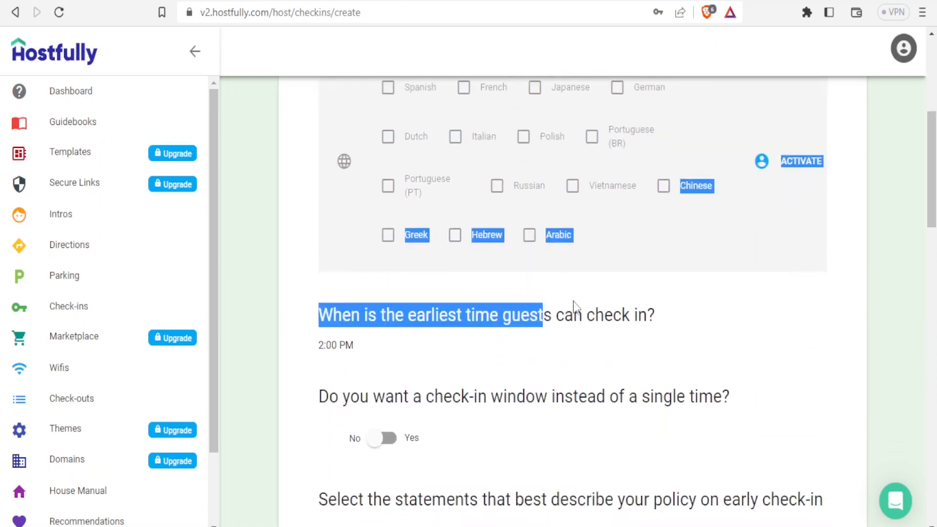
{"action": "left_click", "coordinate": [618, 333]}
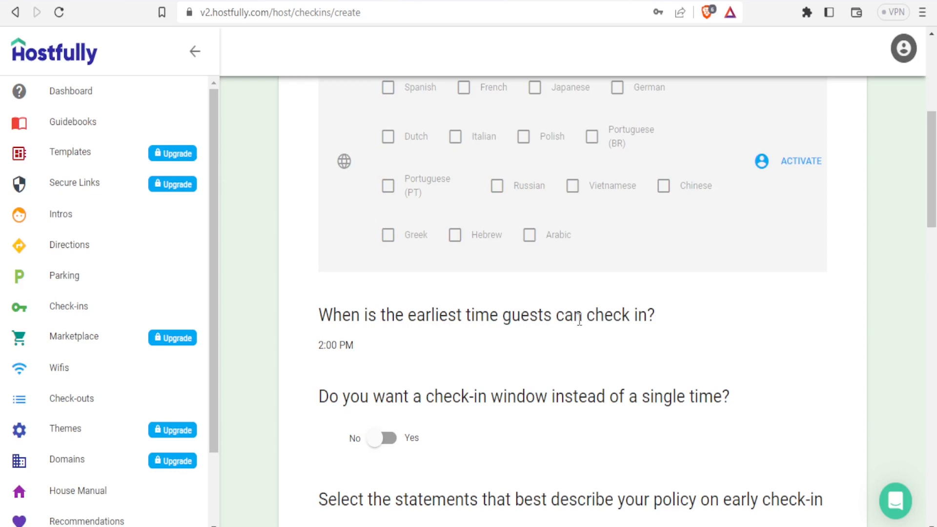
{"action": "scroll", "coordinate": [933, 191], "scroll_direction": "down", "scroll_amount": 2}
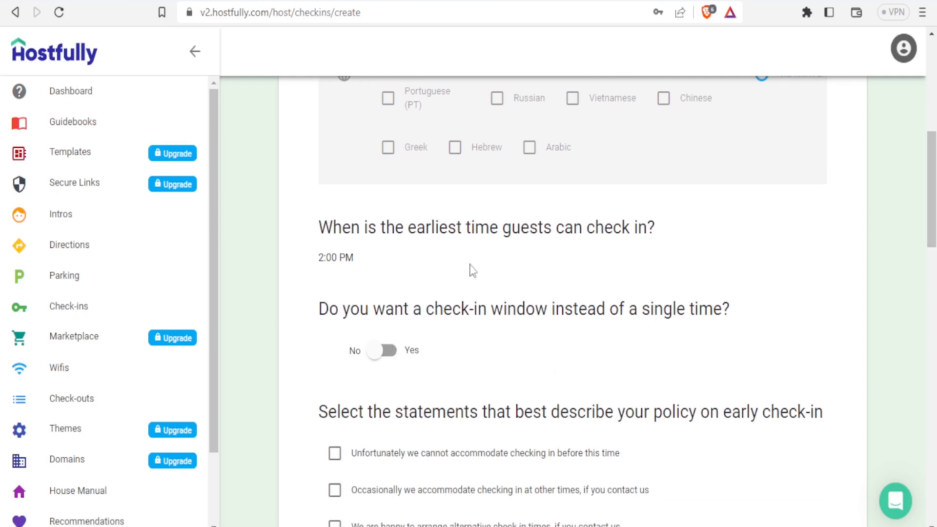
{"action": "scroll", "coordinate": [934, 161], "scroll_direction": "down", "scroll_amount": 3}
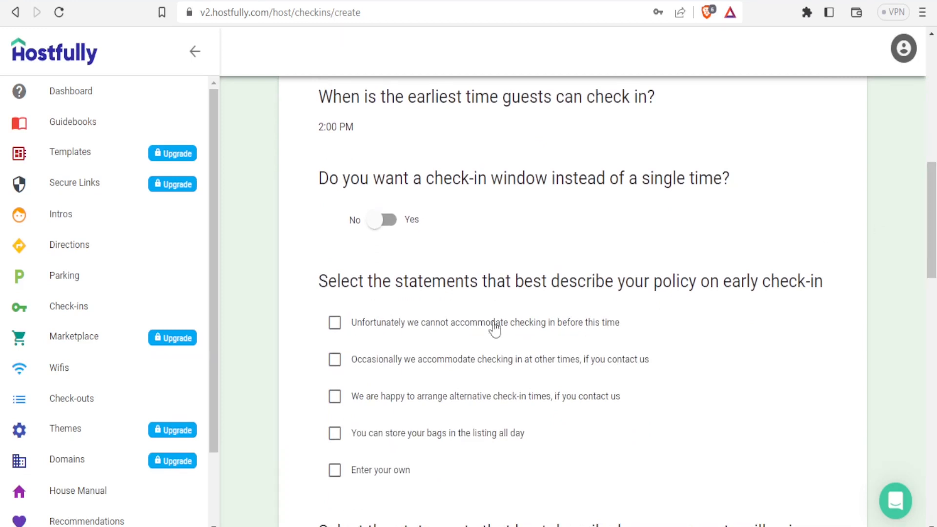
- Choose "Enter your own" as the only early check-in policy statement on the check-in card
{"action": "left_click", "coordinate": [335, 326]}
{"action": "left_click", "coordinate": [335, 325]}
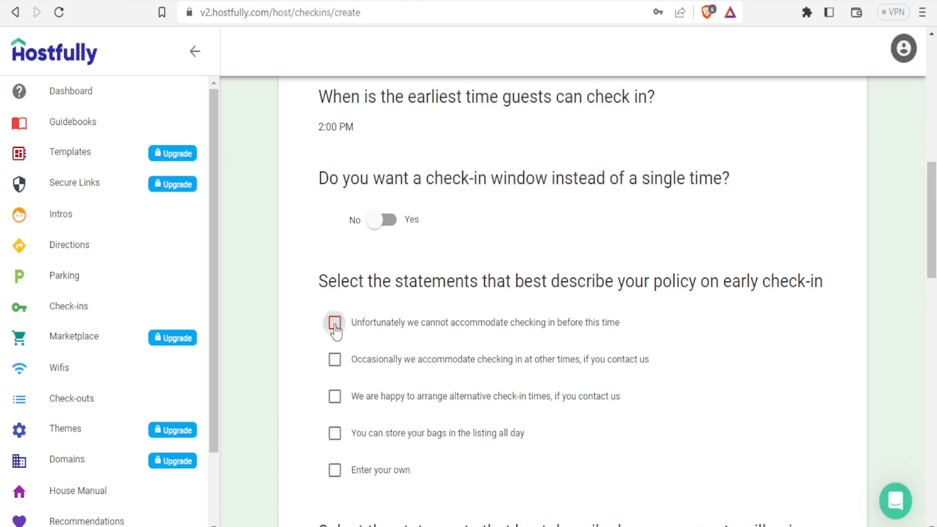
{"action": "left_click", "coordinate": [337, 362]}
{"action": "left_click", "coordinate": [334, 475]}
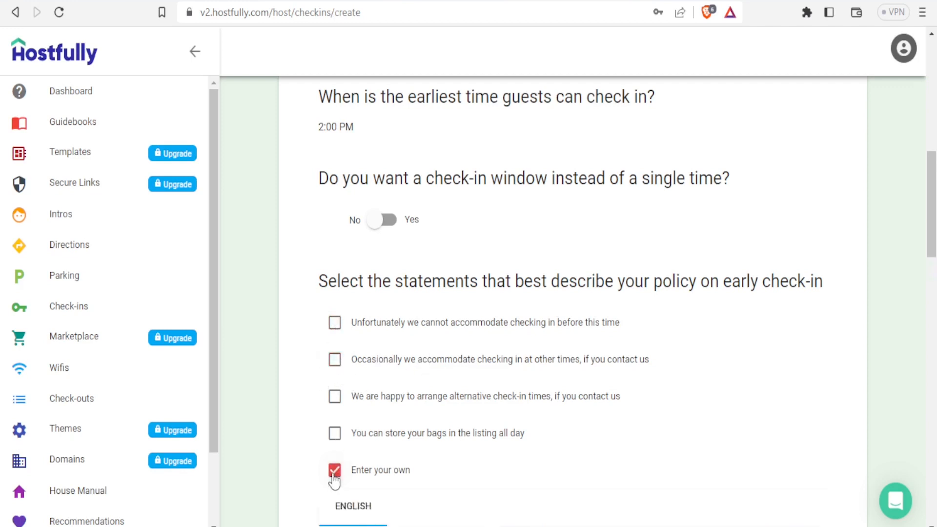
{"action": "scroll", "coordinate": [933, 187], "scroll_direction": "down", "scroll_amount": 4}
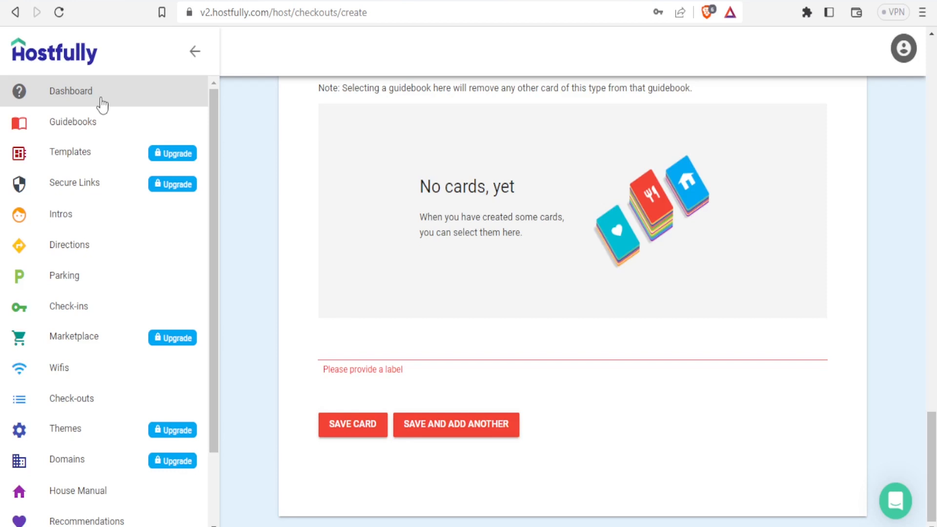
- Return to the dashboard, review the overview of cards and guidebooks, and open the account menu
{"action": "left_click", "coordinate": [102, 104]}
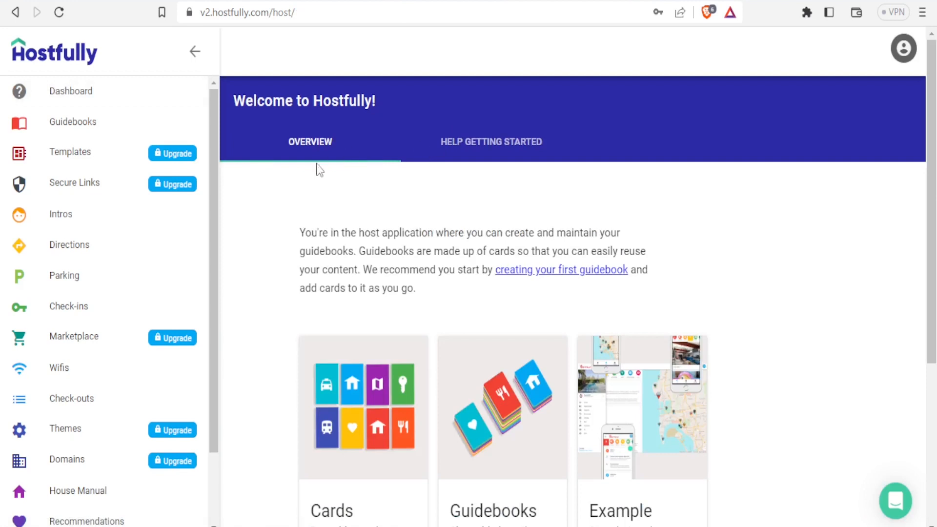
{"action": "scroll", "coordinate": [510, 415], "scroll_direction": "down", "scroll_amount": 1}
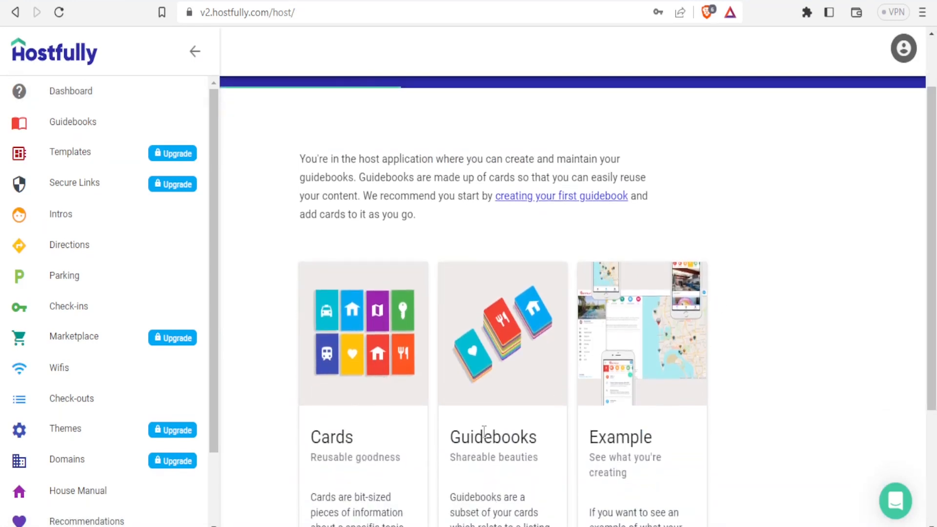
{"action": "left_click_drag", "start_coordinate": [932, 306], "coordinate": [935, 418]}
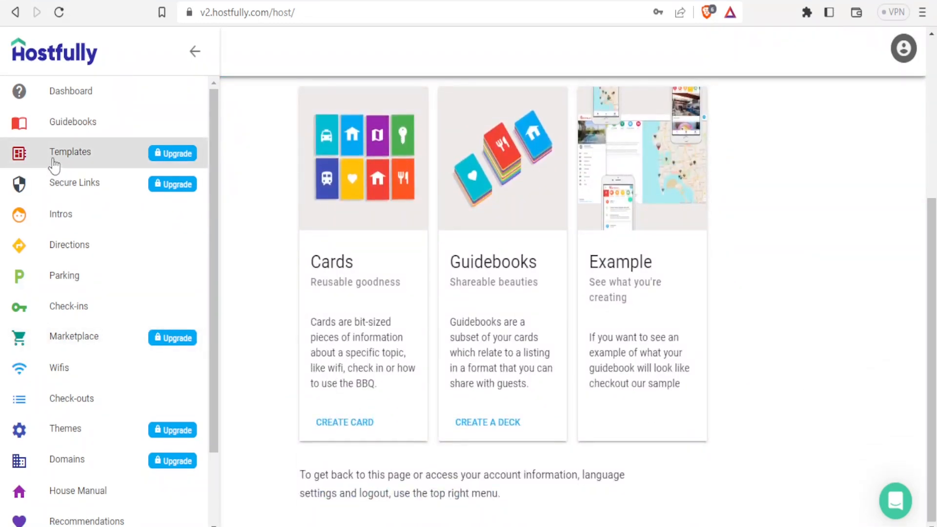
{"action": "left_click", "coordinate": [897, 54]}
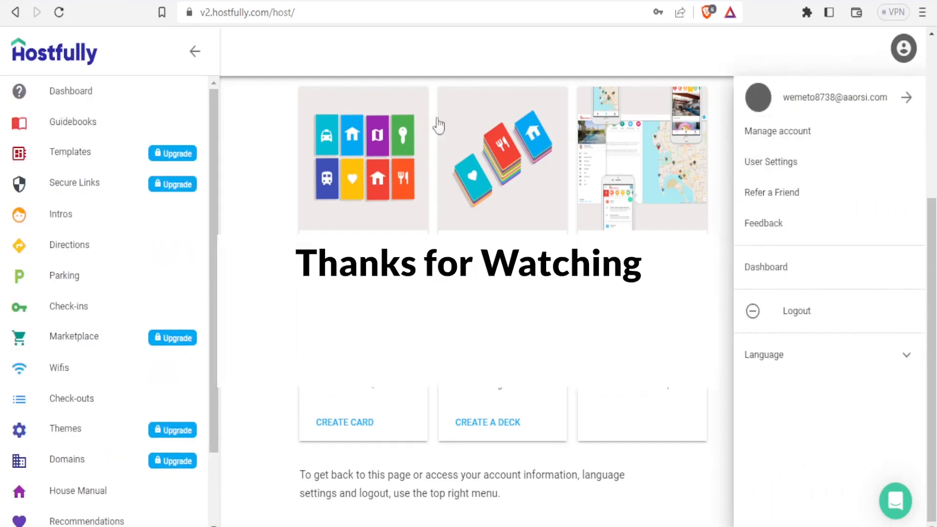